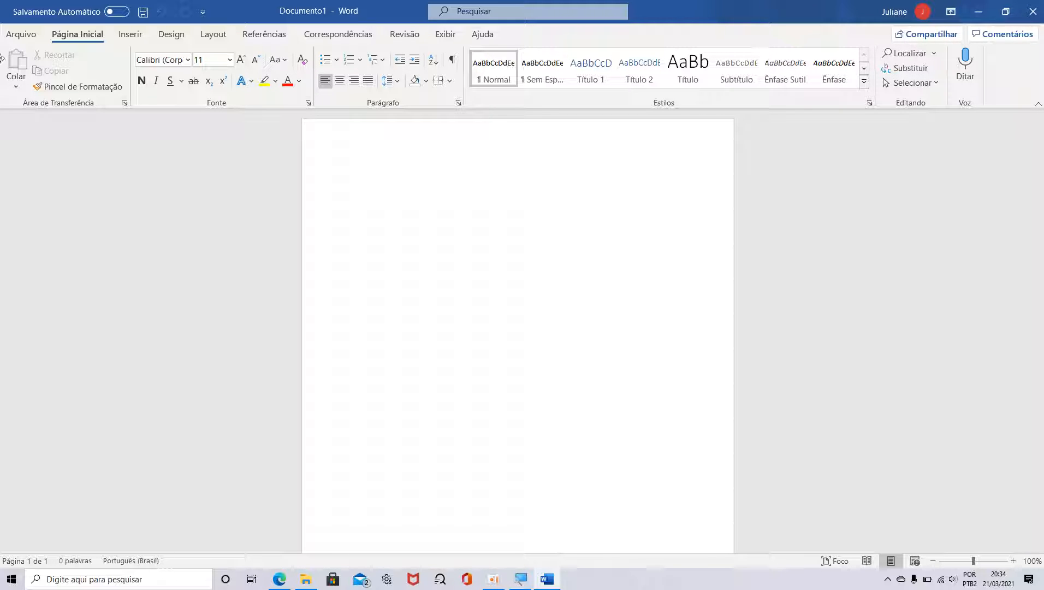
# Step: Open the File start page and look through the new-document templates and the list of recent documents
pyautogui.click(33, 39)
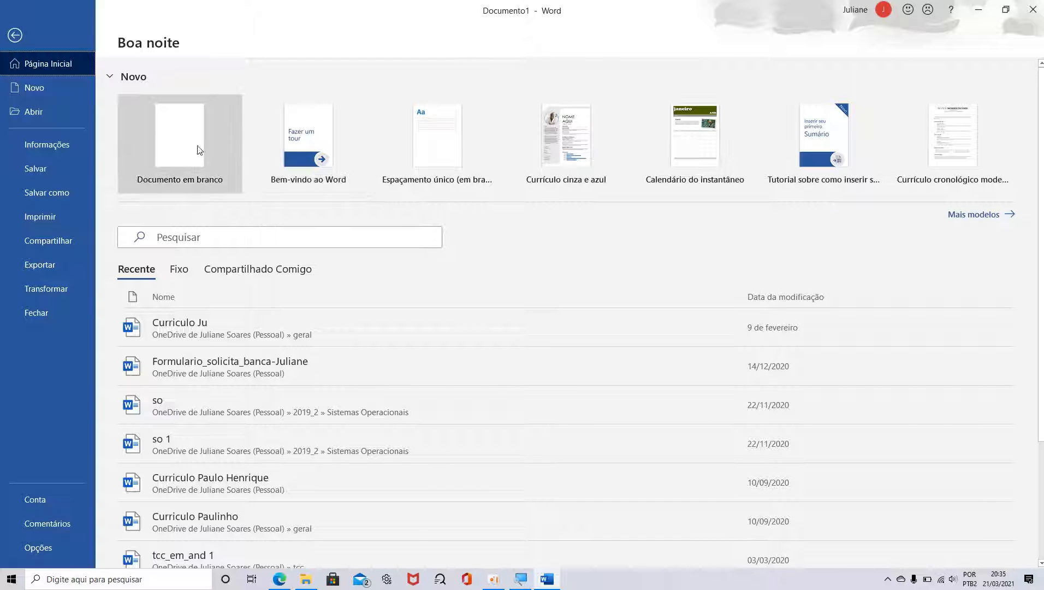
pyautogui.scroll(-3, 236, 420)
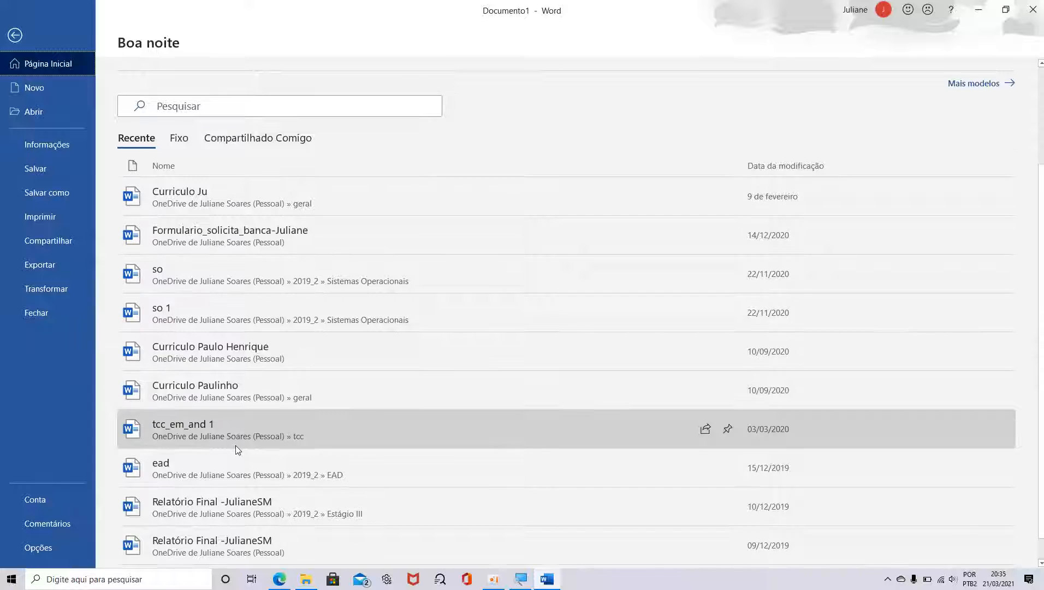
pyautogui.scroll(-1, 236, 442)
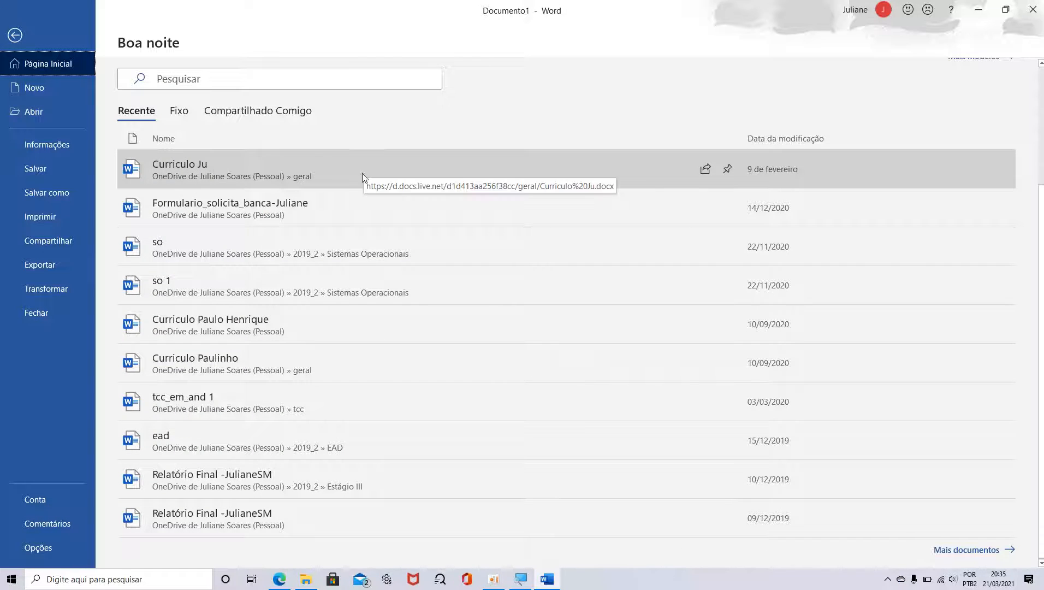
pyautogui.scroll(2, 203, 349)
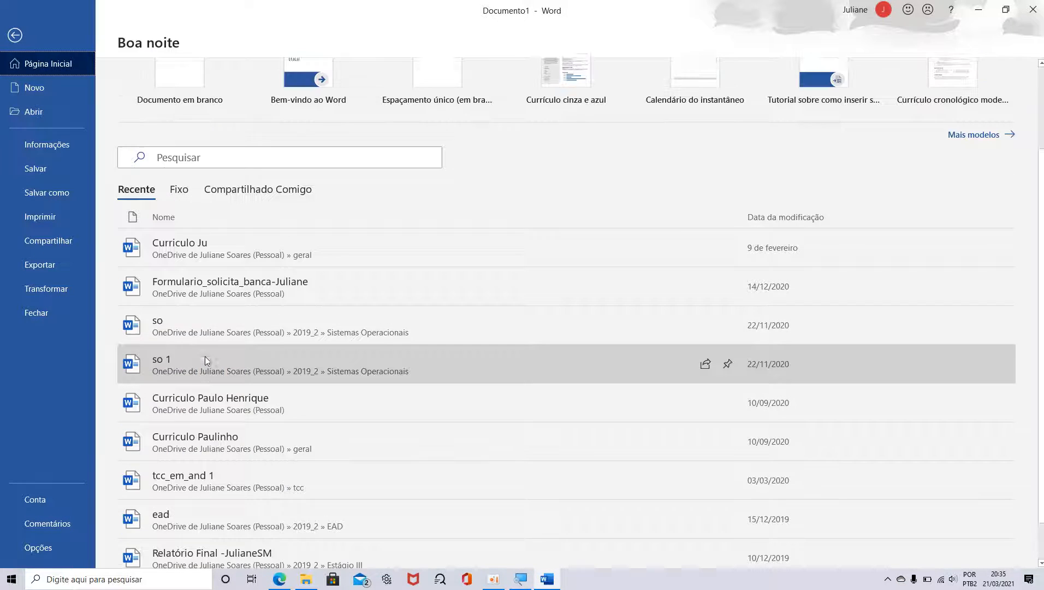
pyautogui.scroll(1, 205, 349)
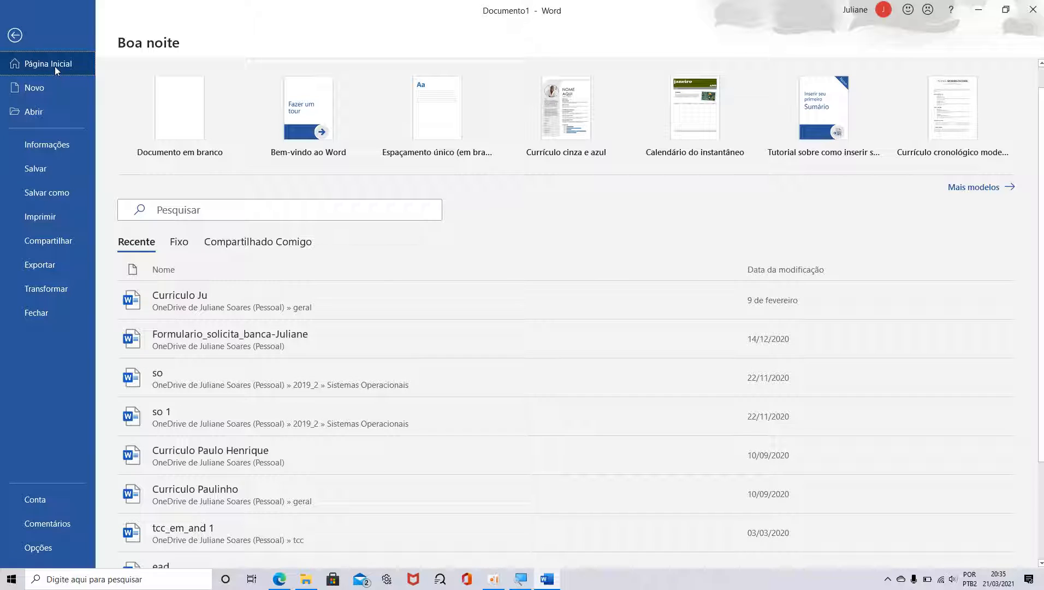
# Step: View the locations for opening documents and the document's information page
pyautogui.click(49, 110)
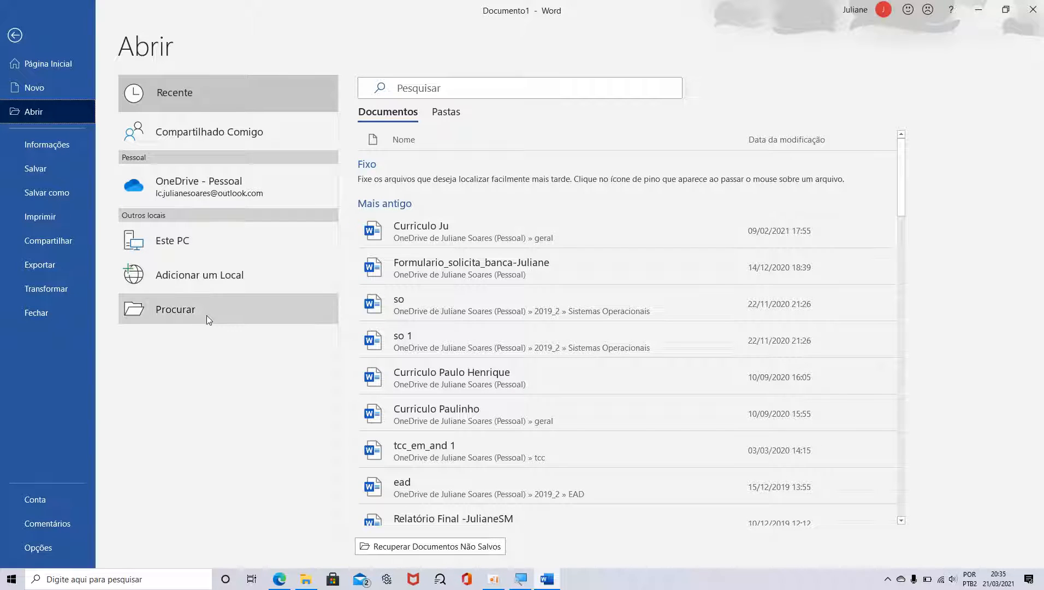
pyautogui.click(43, 151)
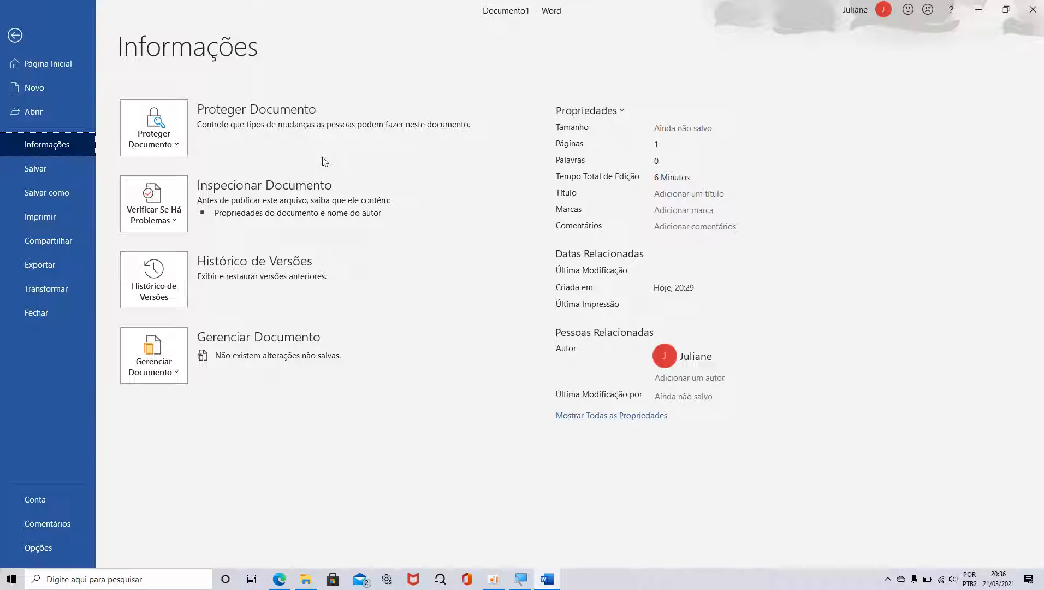
# Step: Begin saving the document on this PC through the full save dialog and choose the Downloads folder as destination
pyautogui.click(45, 171)
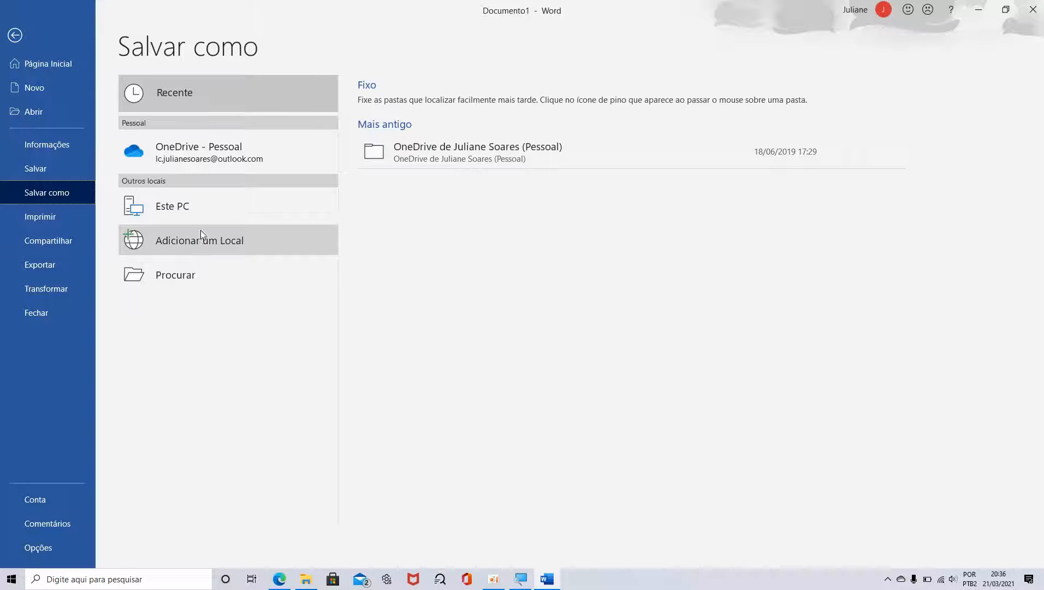
pyautogui.click(205, 210)
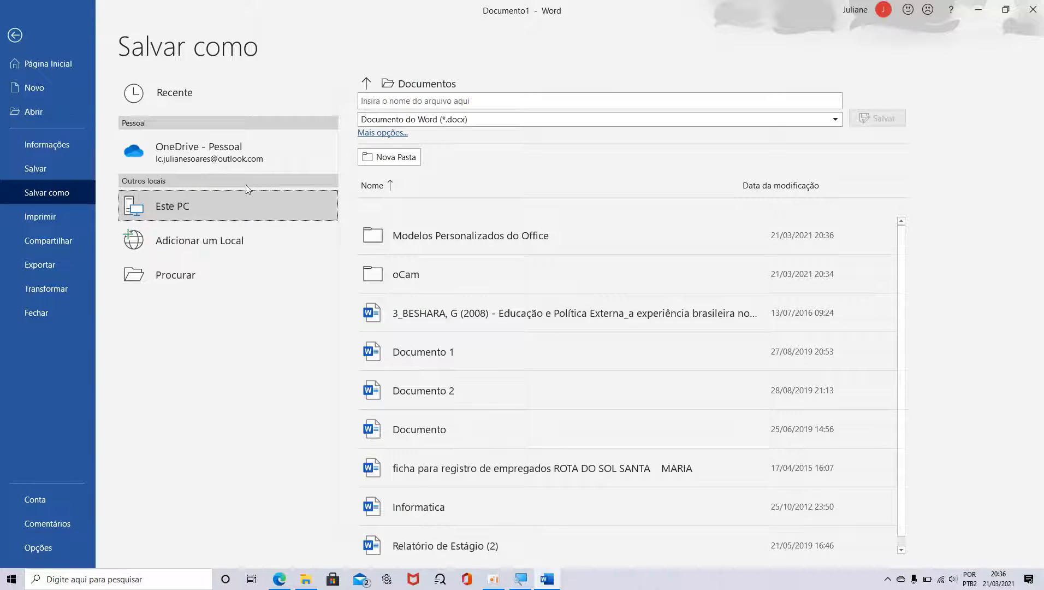
pyautogui.scroll(-2, 509, 339)
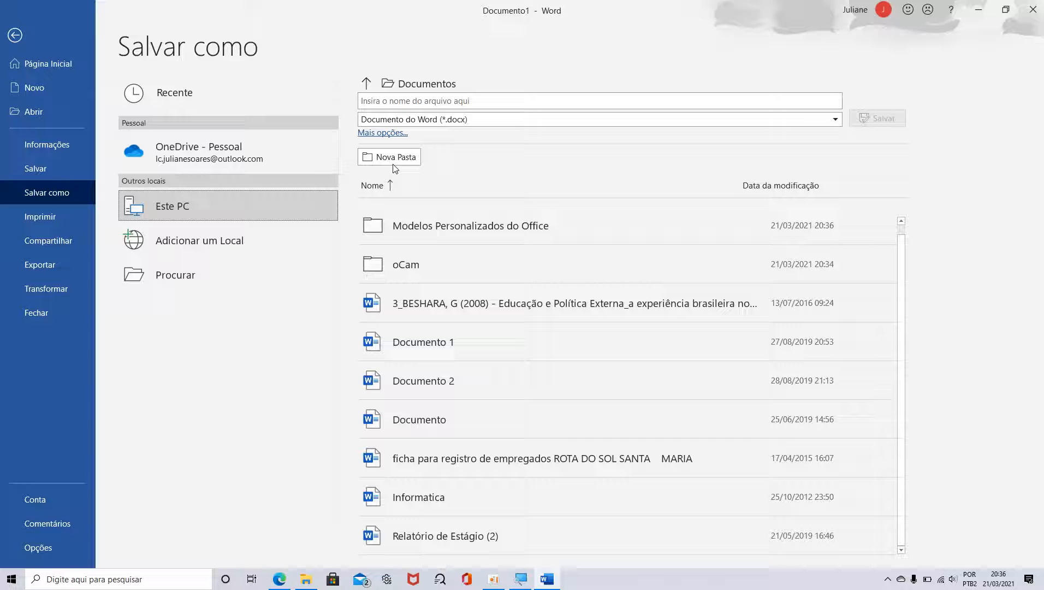
pyautogui.click(395, 133)
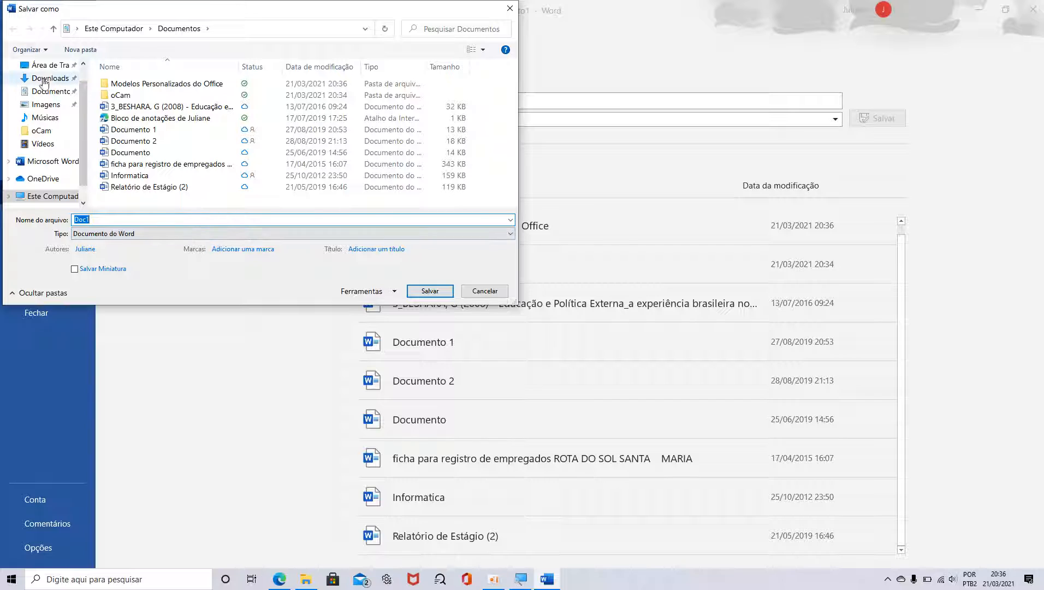
pyautogui.click(49, 65)
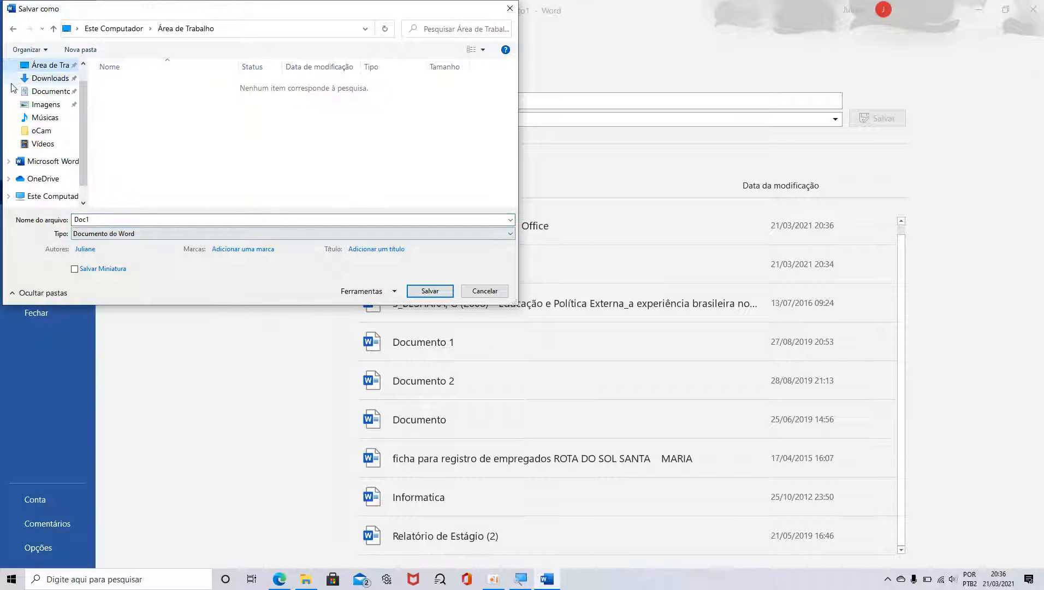
pyautogui.click(53, 83)
# Step: Name the file Teste and set its file type to PDF in the save dialog
pyautogui.click(77, 219)
pyautogui.doubleClick(88, 219)
pyautogui.press('BackSpace')
pyautogui.write('Teste')
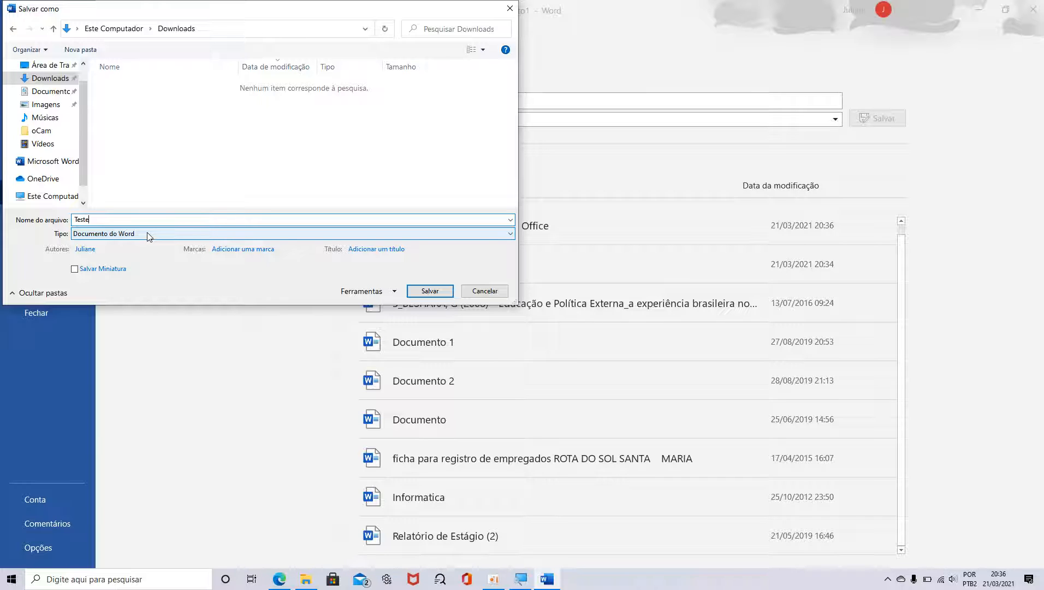
pyautogui.click(166, 234)
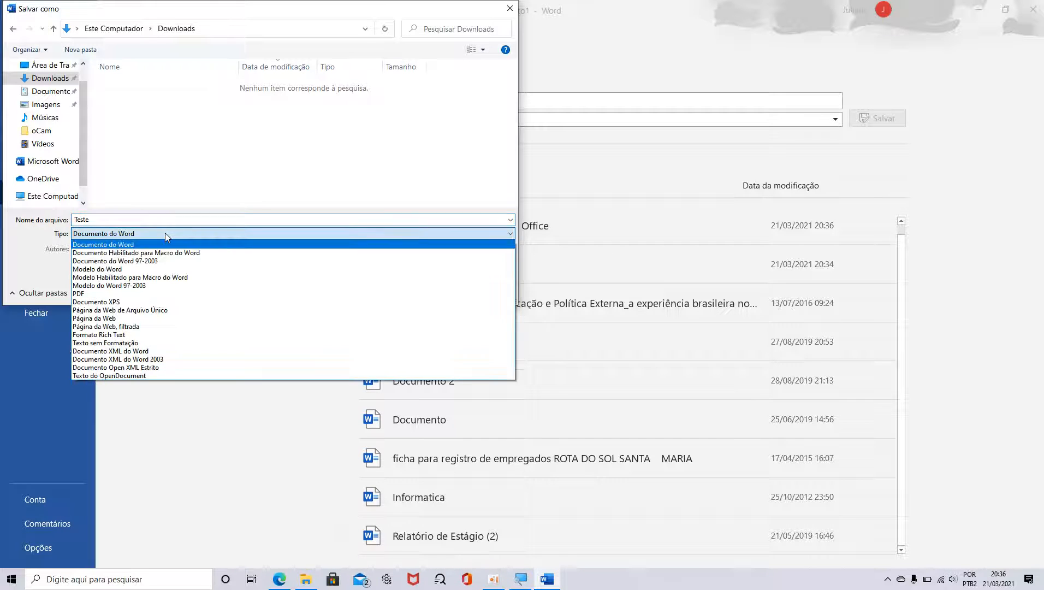
pyautogui.click(107, 297)
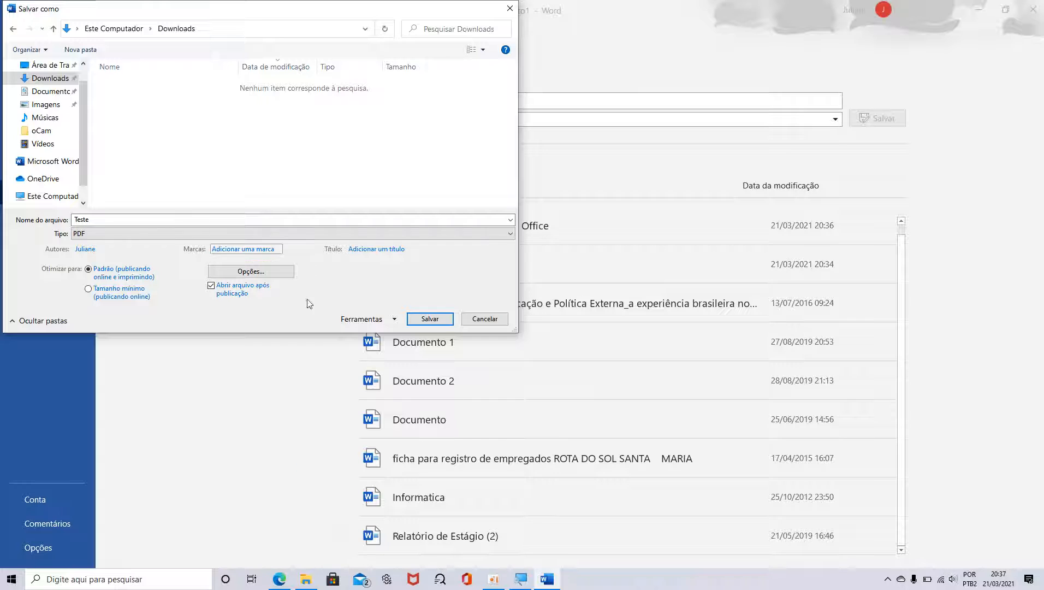
# Step: Switch to Edge, search for smallpdf, and open the Smallpdf.com site translated into Portuguese
pyautogui.click(279, 579)
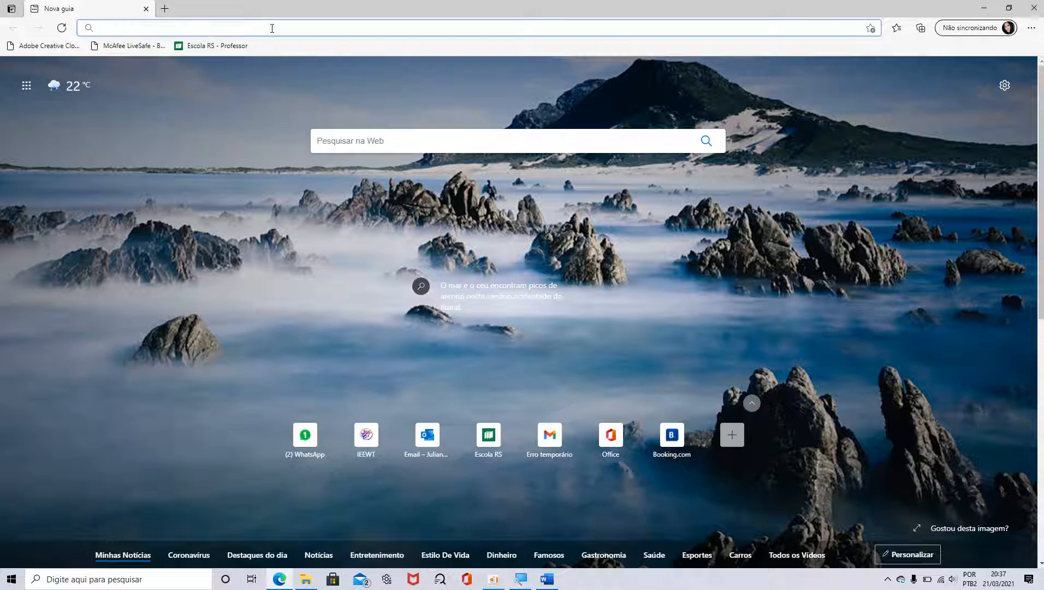
pyautogui.write('small')
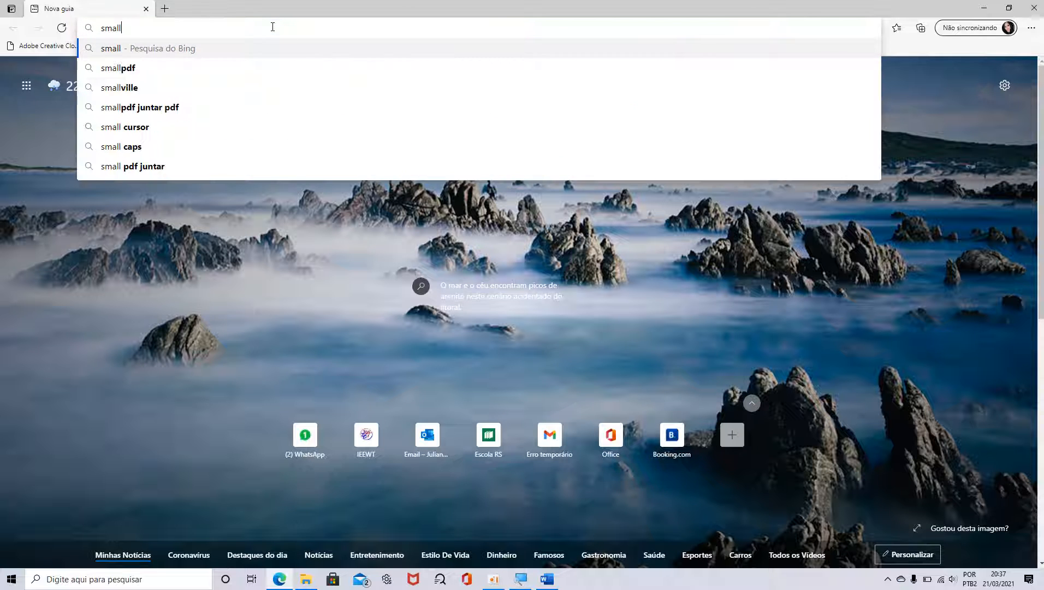
pyautogui.click(115, 68)
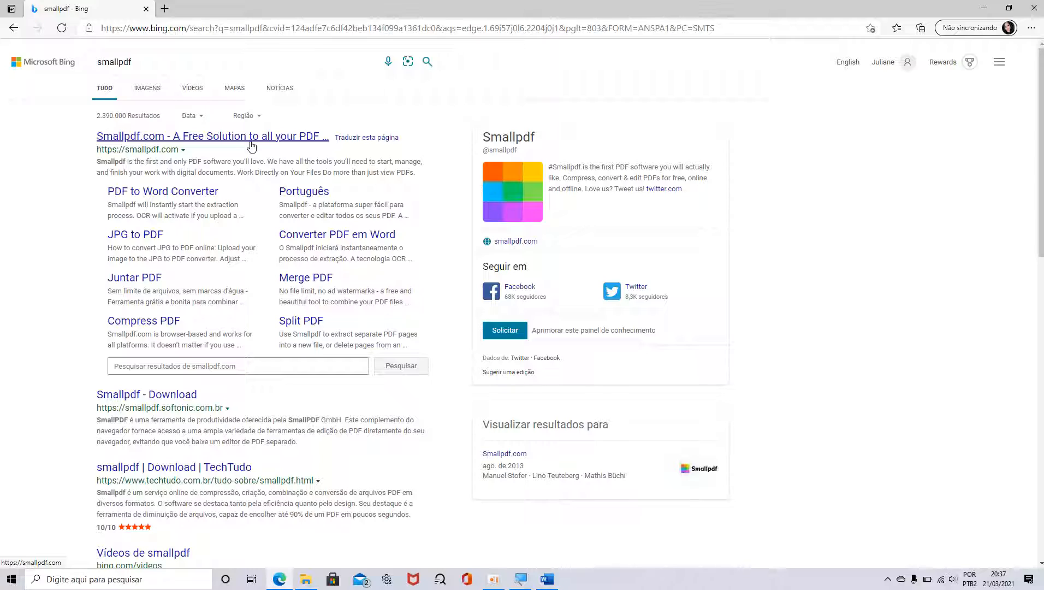
pyautogui.click(251, 146)
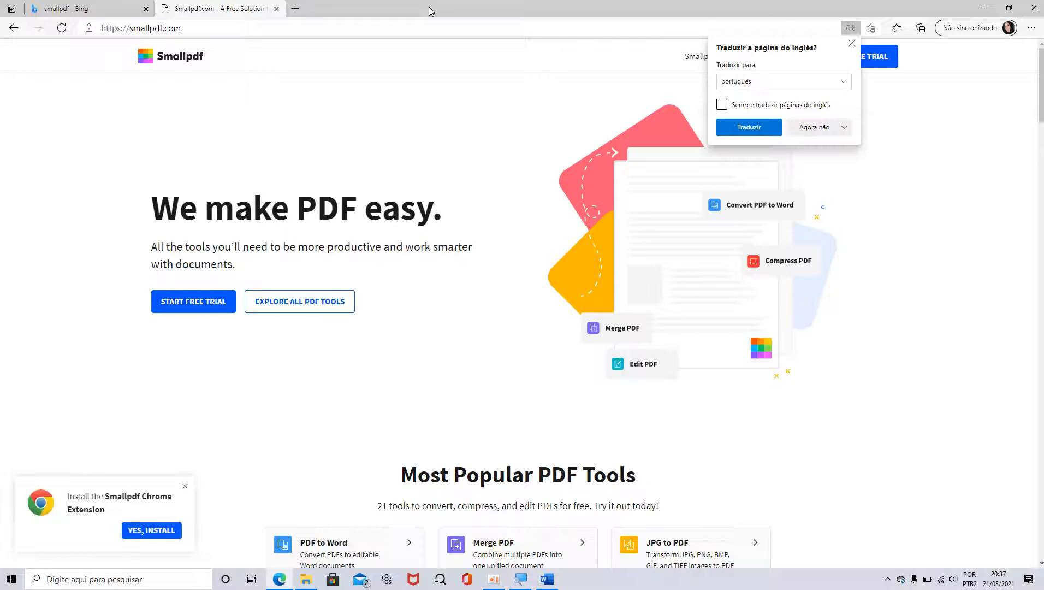
pyautogui.click(749, 127)
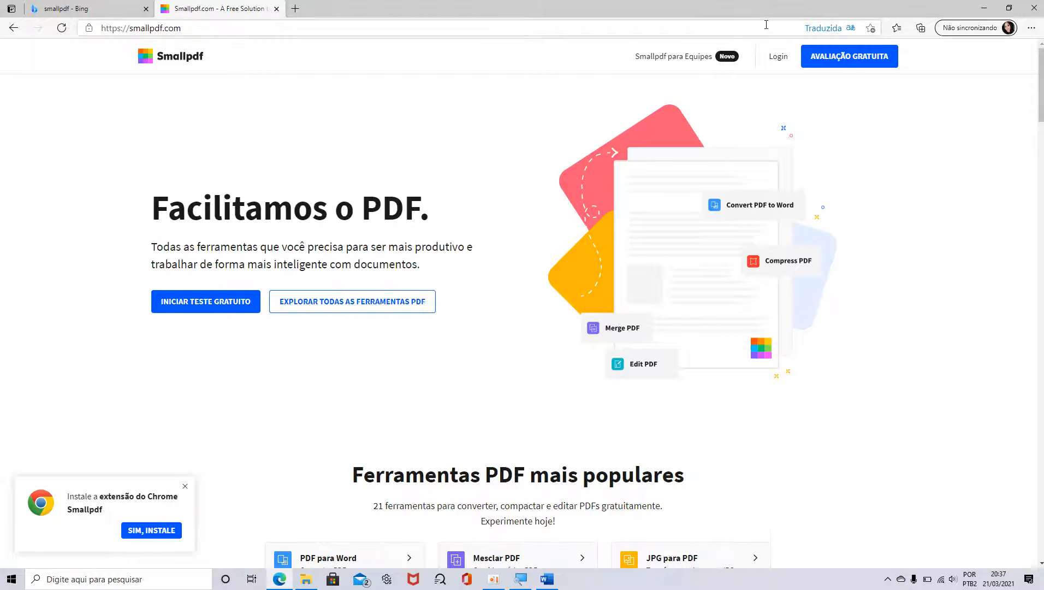
# Step: Examine the most popular PDF tools offered on the Smallpdf home page
pyautogui.scroll(-7, 523, 303)
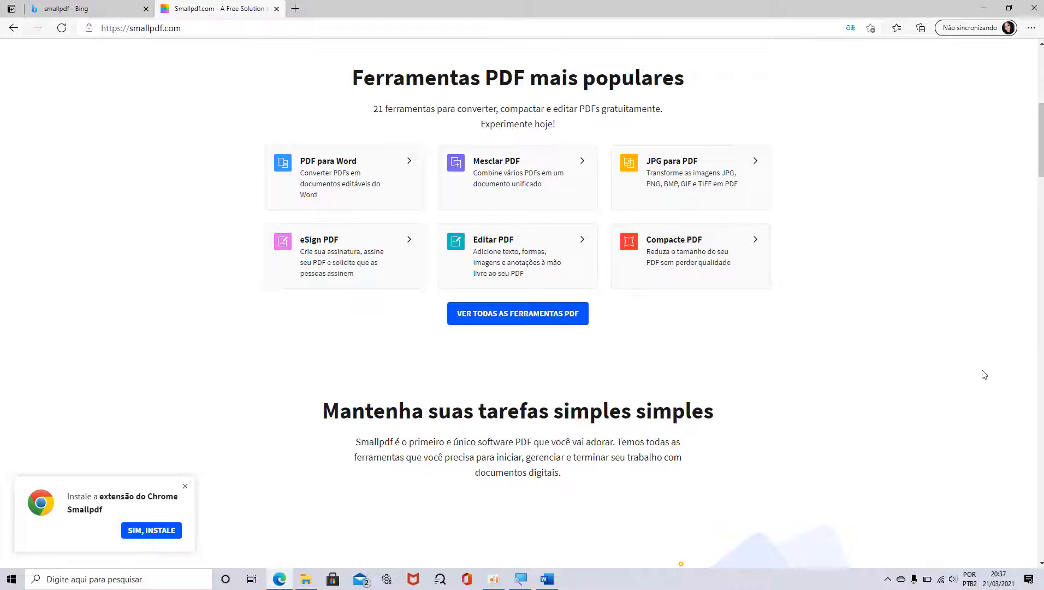
pyautogui.scroll(7, 984, 377)
pyautogui.scroll(-7, 982, 382)
pyautogui.scroll(3, 988, 393)
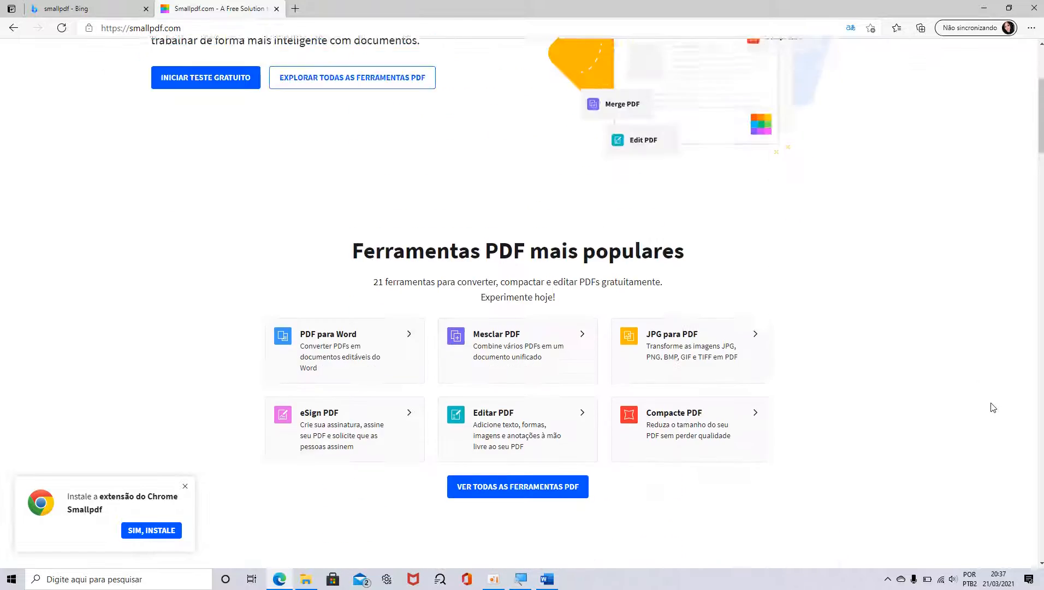
pyautogui.scroll(4, 992, 408)
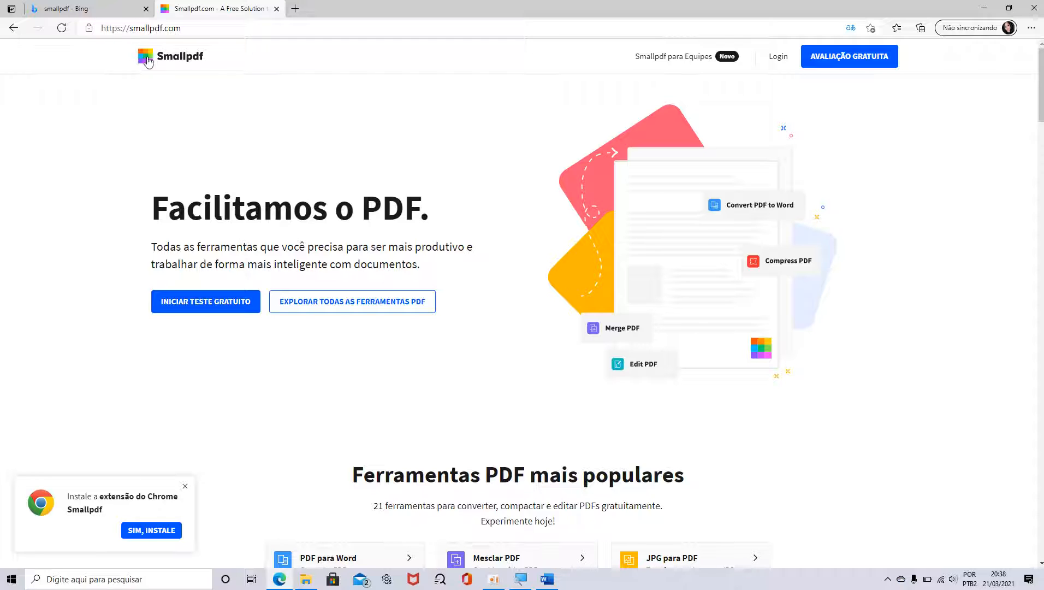
pyautogui.scroll(-10, 753, 361)
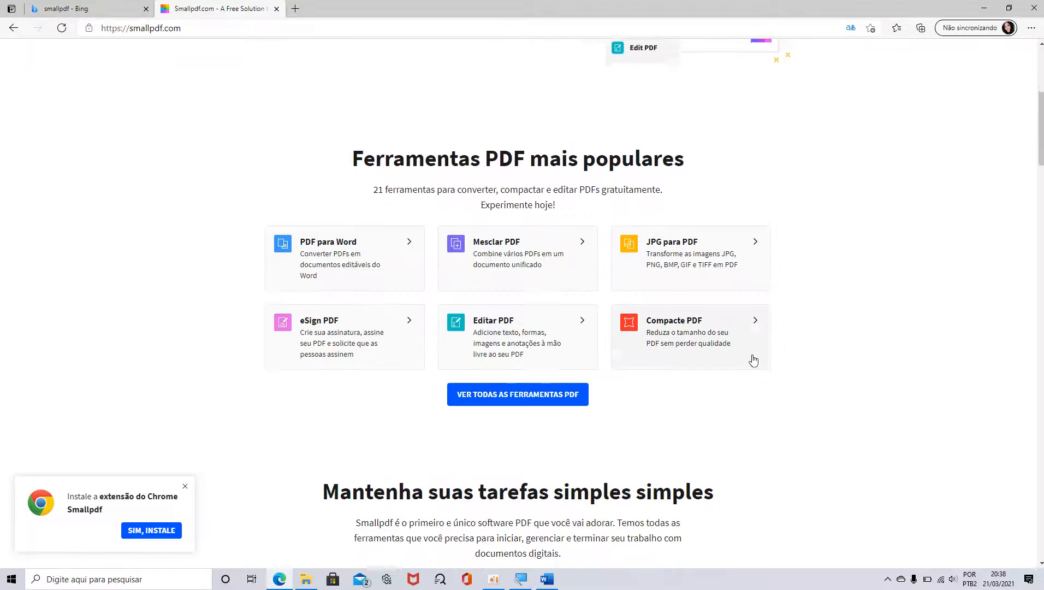
# Step: Switch back to Word, review the file types available for saving, and close the save dialog without saving
pyautogui.click(546, 579)
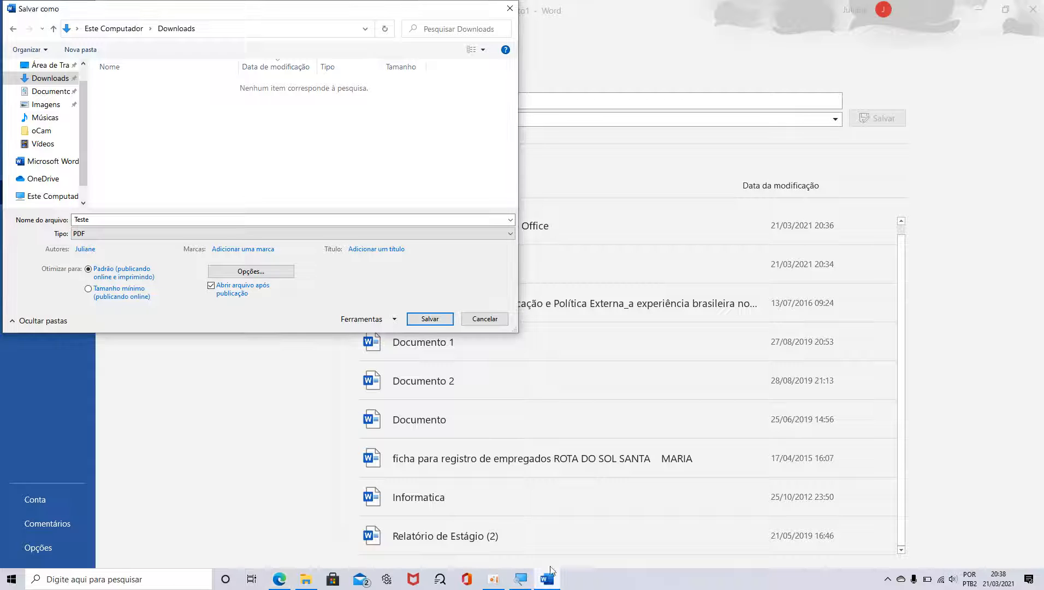
pyautogui.click(148, 235)
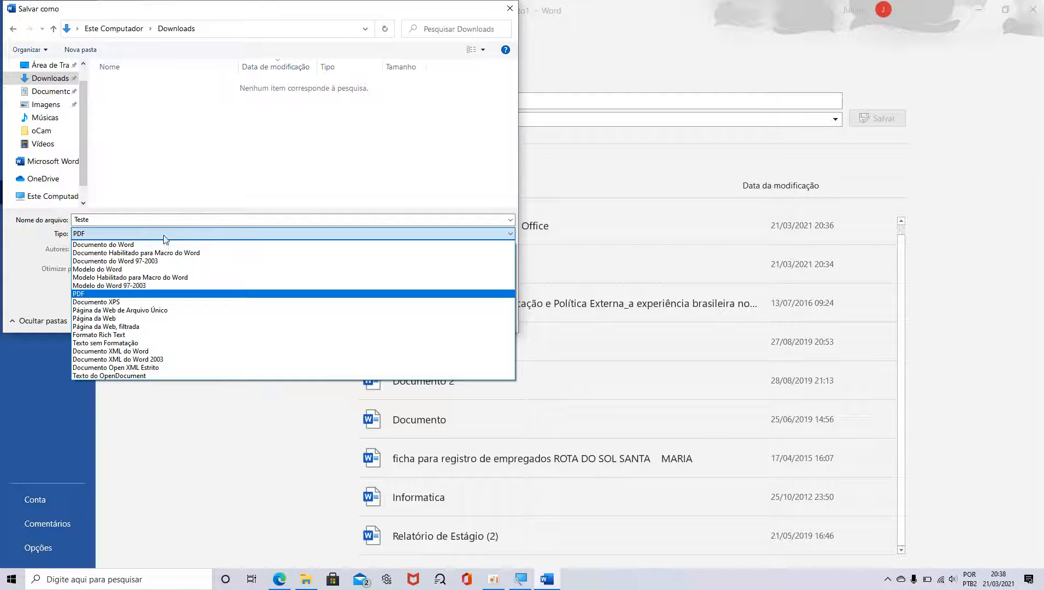
pyautogui.click(172, 199)
pyautogui.click(79, 234)
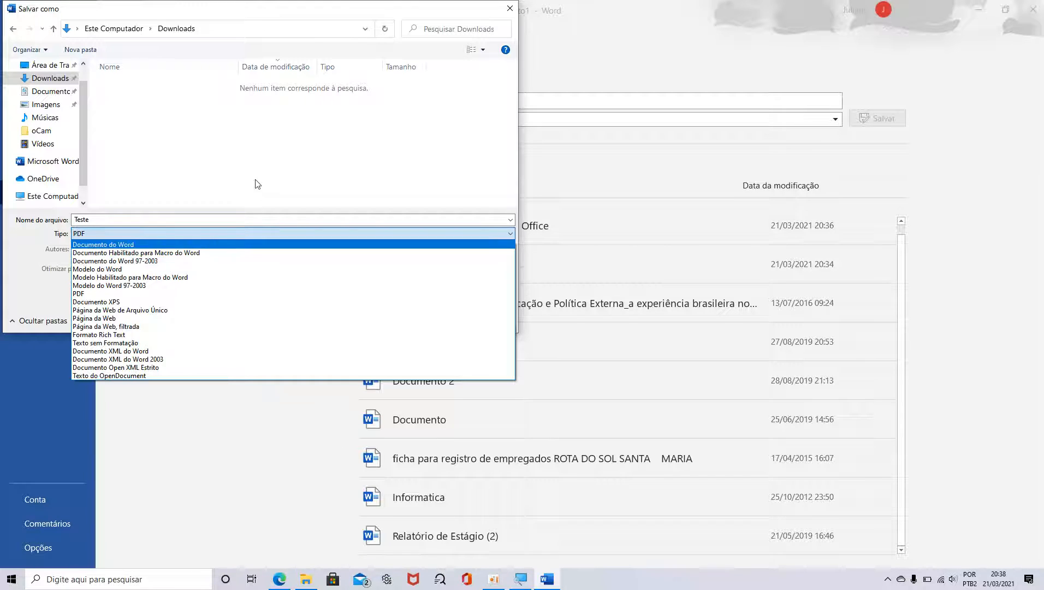
pyautogui.click(287, 158)
pyautogui.click(510, 9)
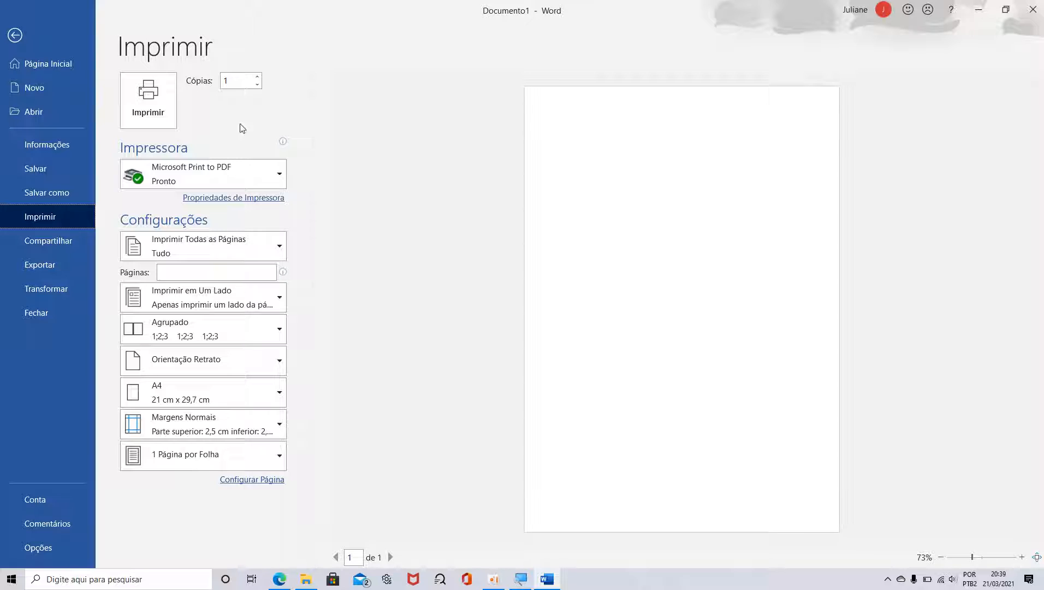
# Step: Review the available printers on the print page and choose Microsoft Print to PDF
pyautogui.click(253, 168)
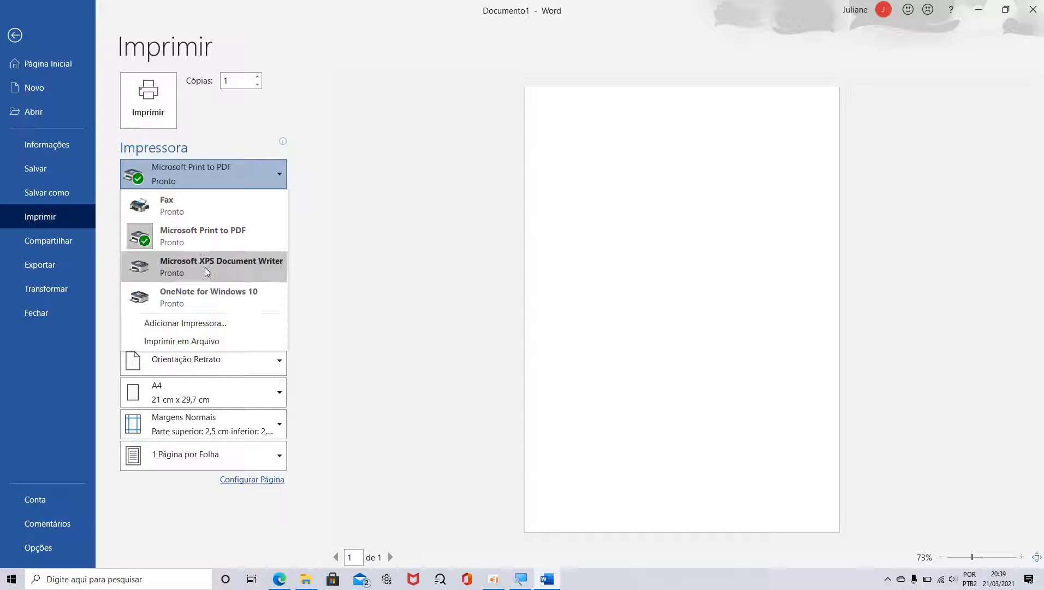
pyautogui.click(227, 239)
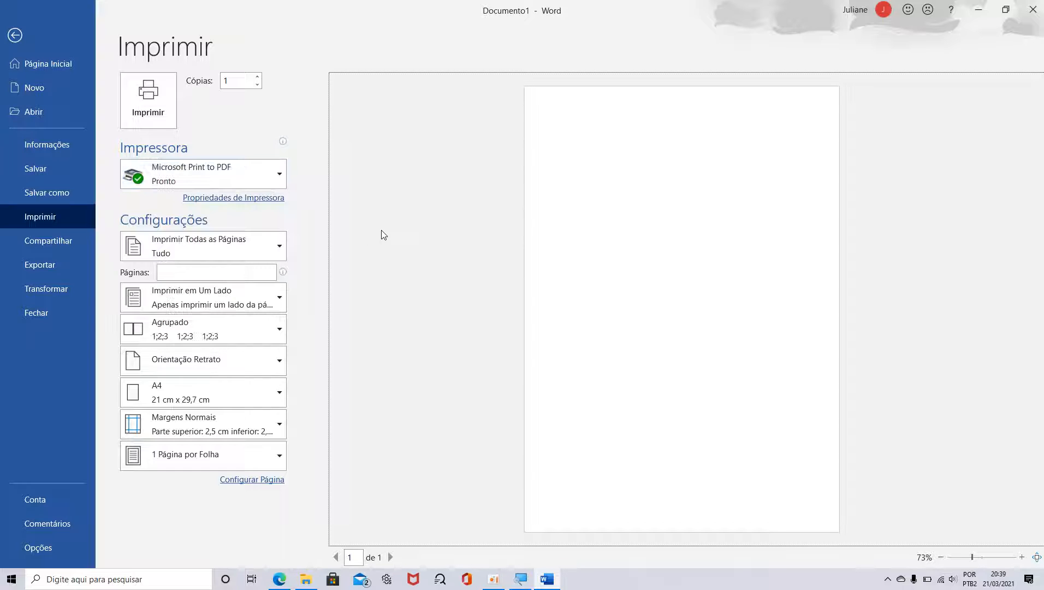
# Step: Raise the number of print copies and bring it back down to 1
pyautogui.click(257, 77)
pyautogui.click(257, 77)
pyautogui.click(257, 77)
pyautogui.click(257, 85)
pyautogui.click(257, 85)
pyautogui.click(257, 85)
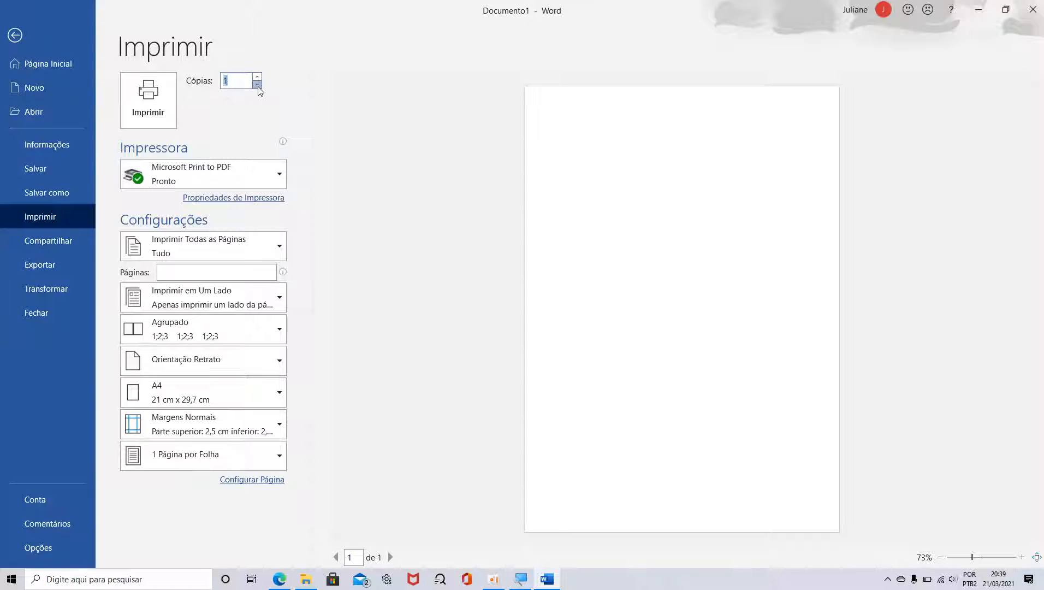
# Step: Review the page-range choices, the page-number field, and the pages-per-sheet options in the print settings without changing them
pyautogui.click(281, 246)
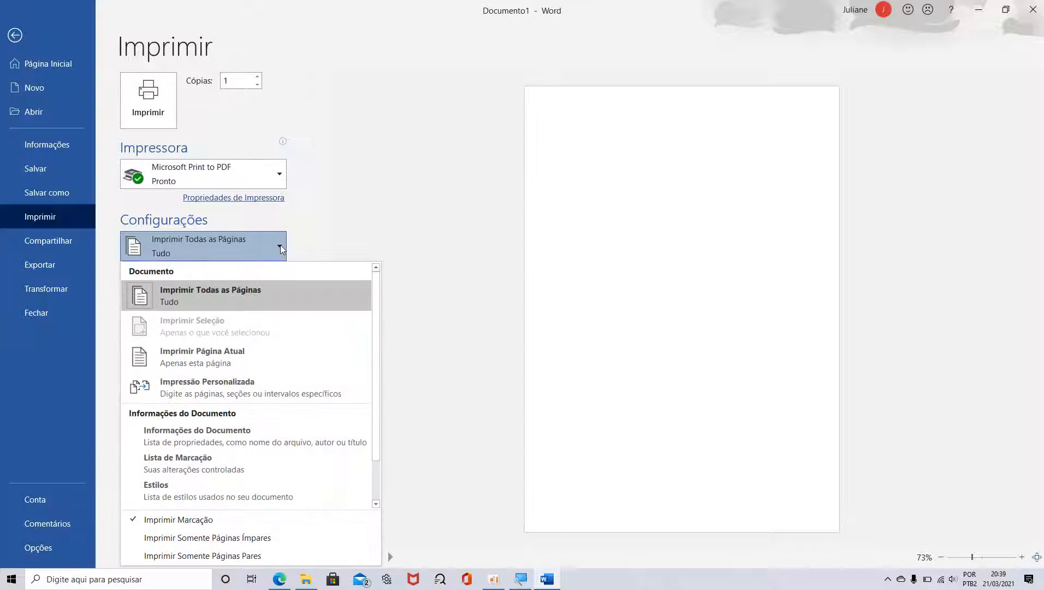
pyautogui.click(330, 223)
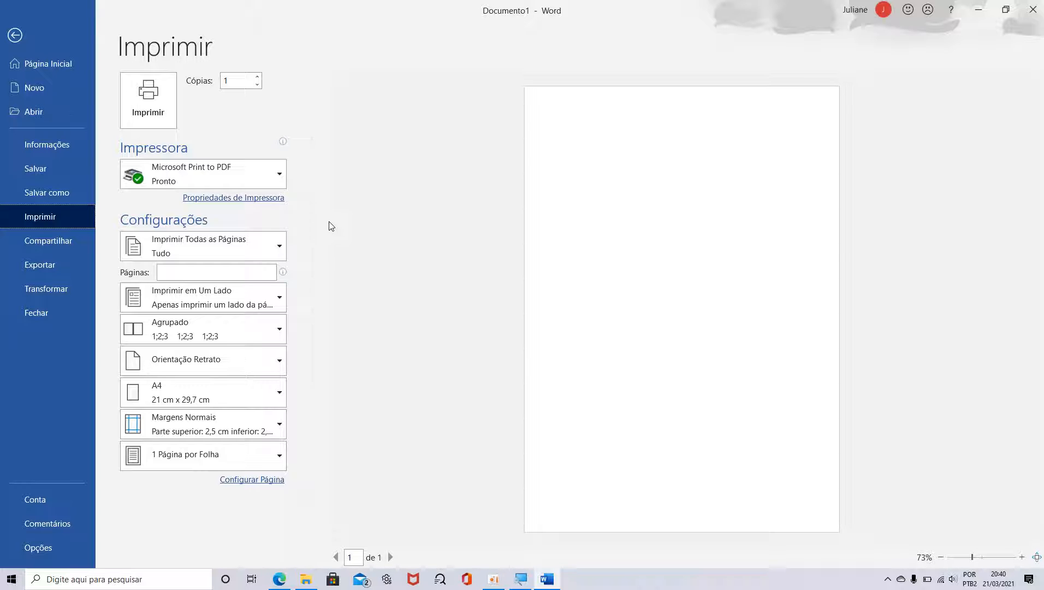
pyautogui.click(261, 273)
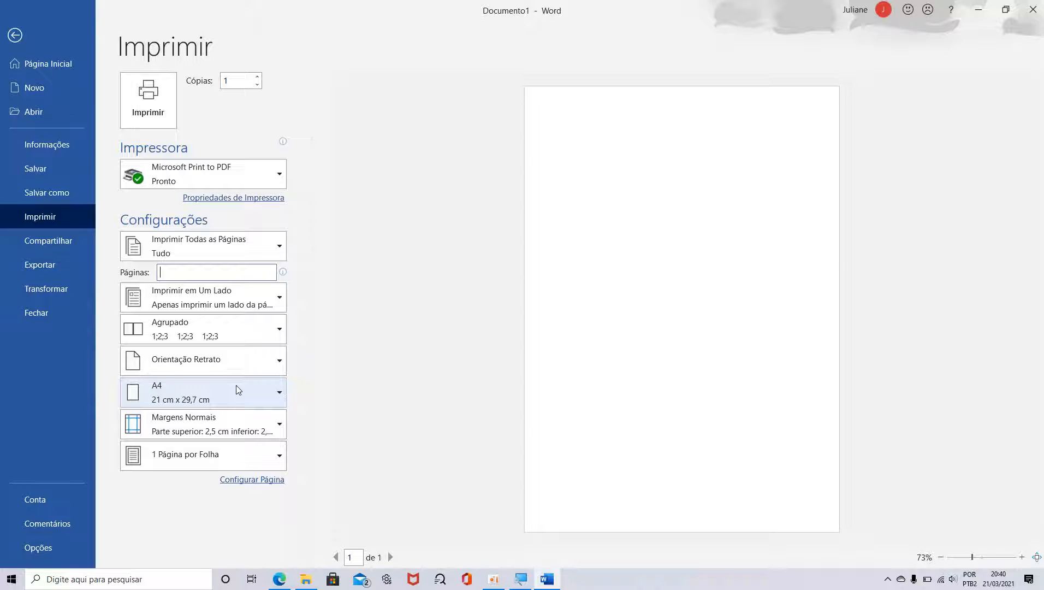
pyautogui.click(261, 465)
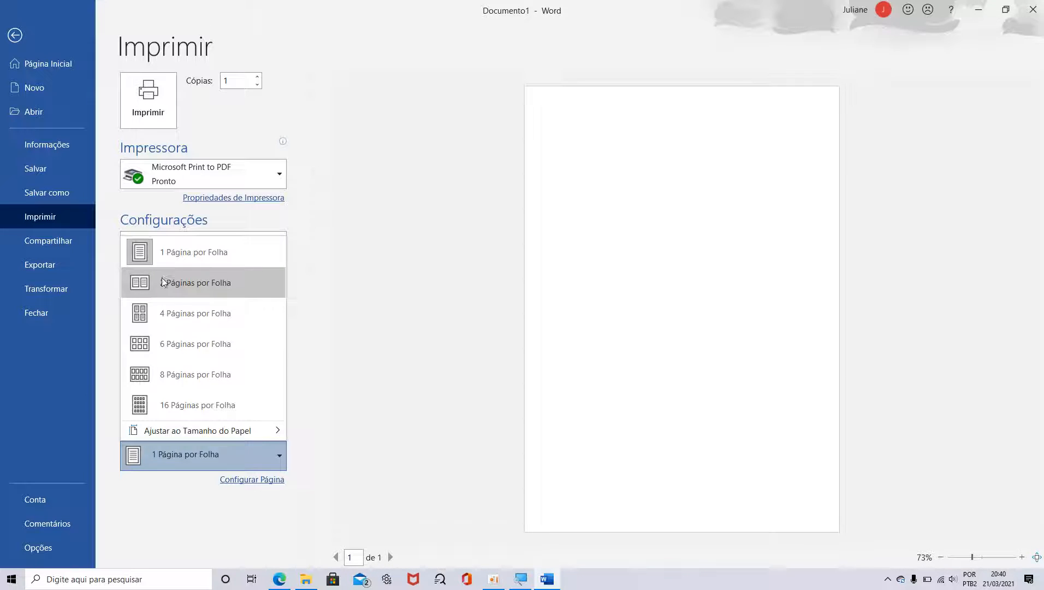
pyautogui.click(339, 310)
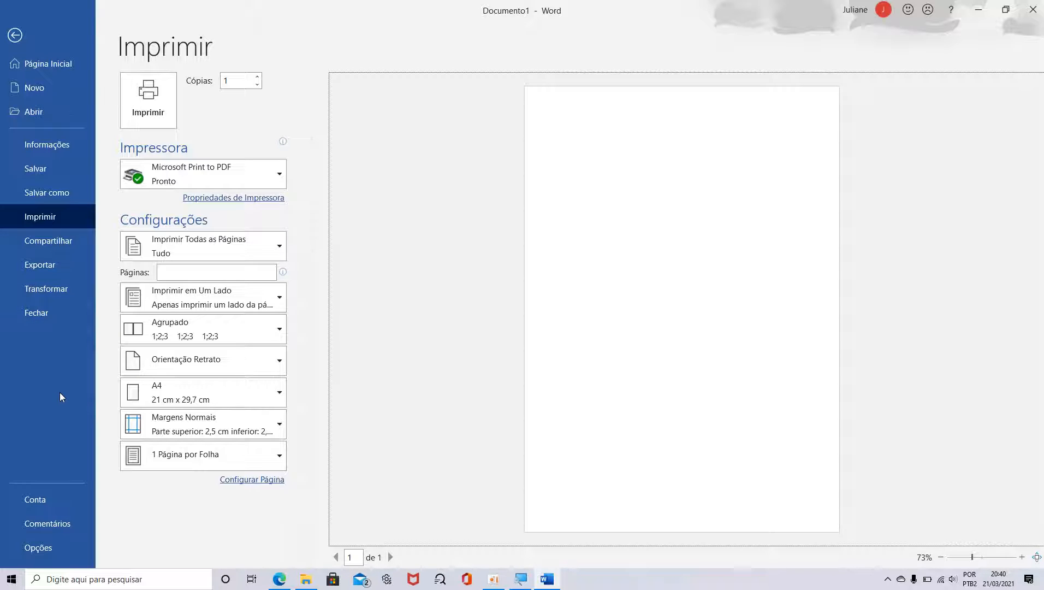
# Step: Review the account and product information page, and return to the blank document
pyautogui.click(43, 502)
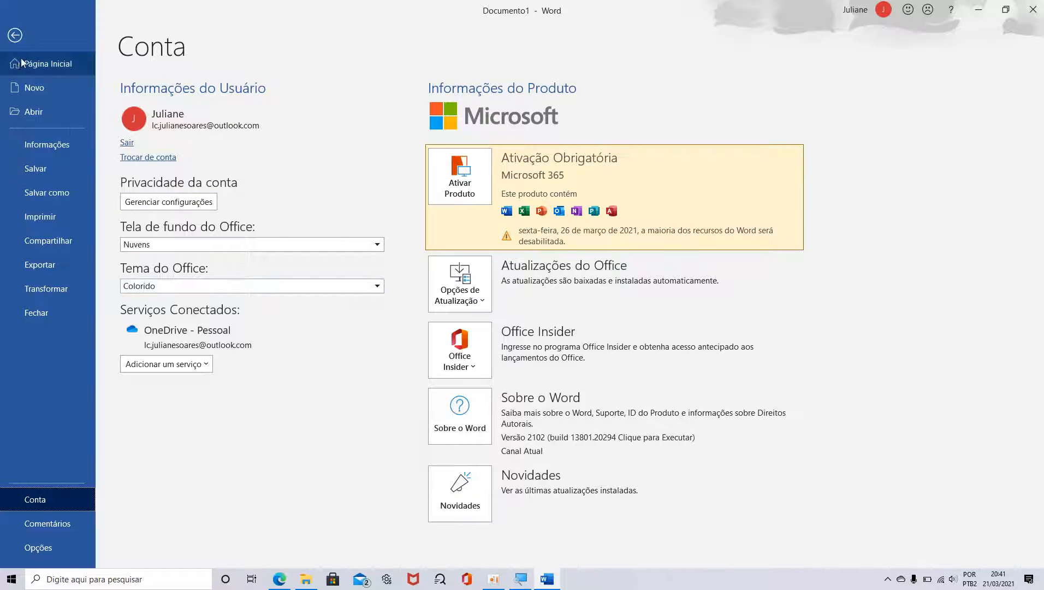
pyautogui.click(15, 35)
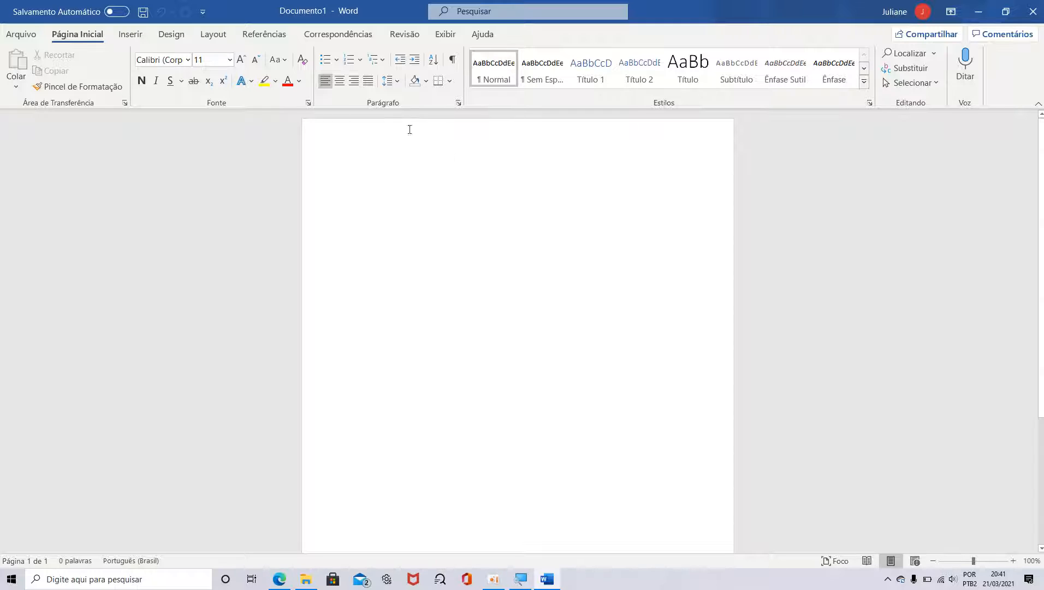
# Step: Set the blank document's font to Arial Black and the font size to 12
pyautogui.click(189, 62)
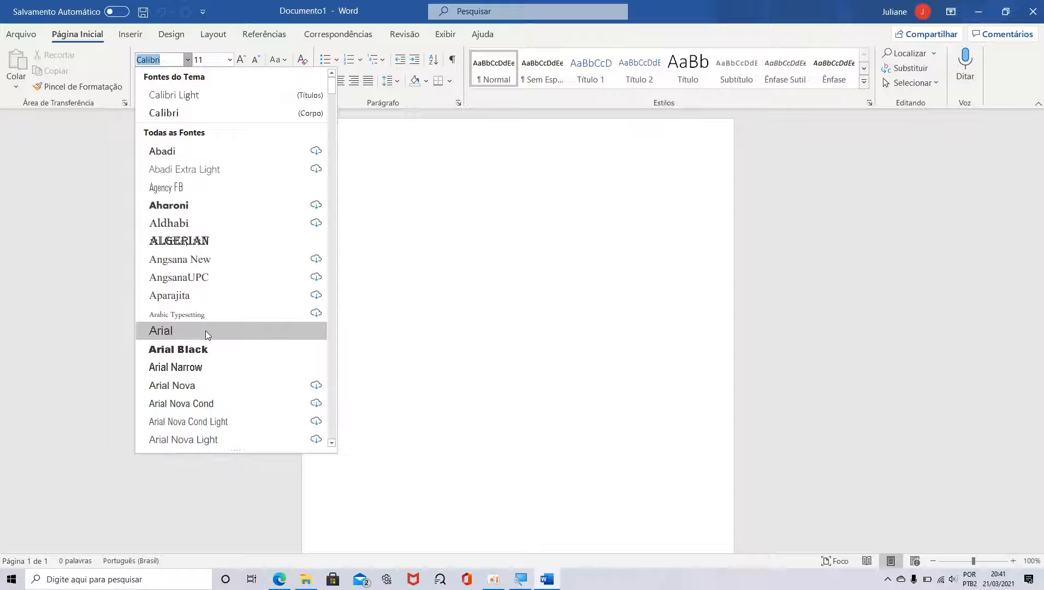
pyautogui.scroll(-2, 256, 315)
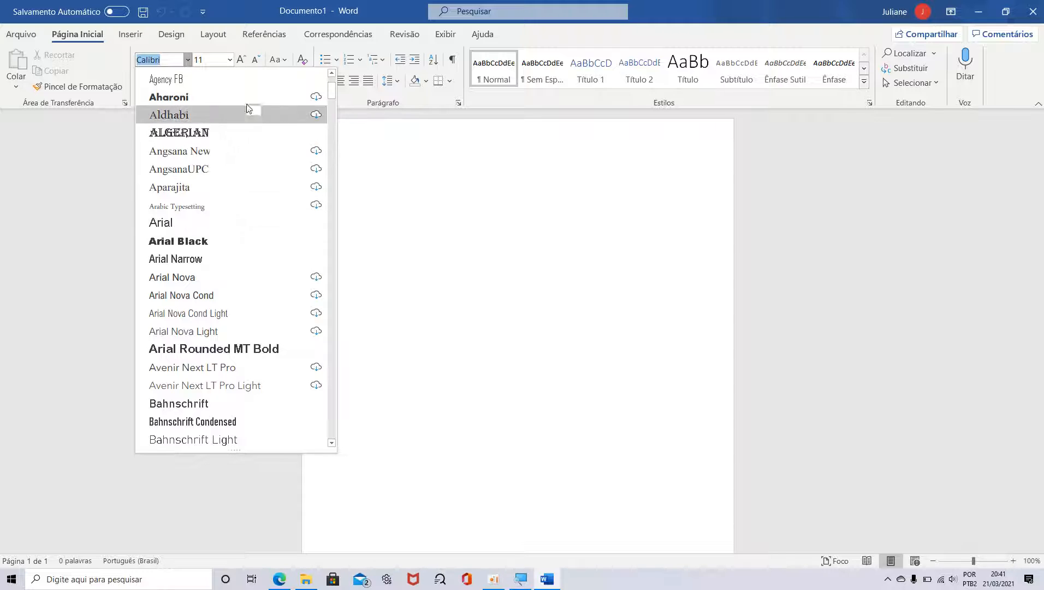
pyautogui.click(203, 234)
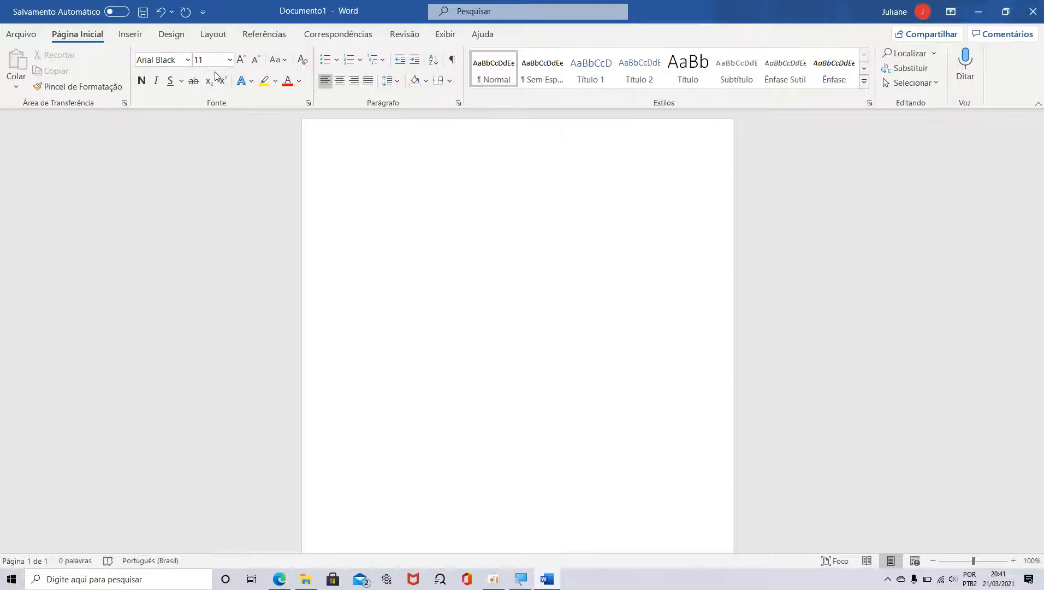
pyautogui.click(229, 63)
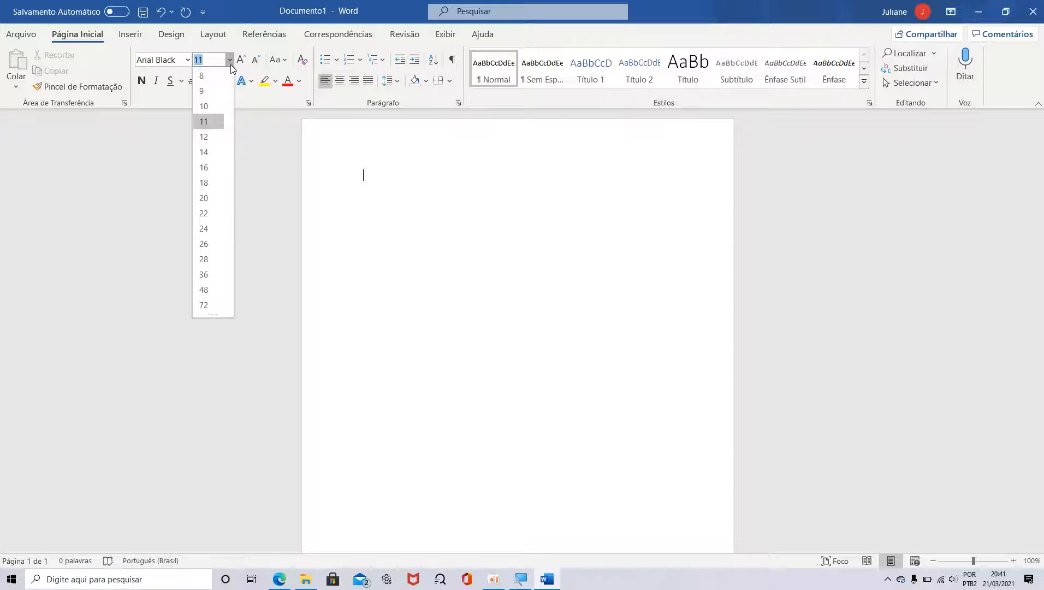
pyautogui.click(213, 137)
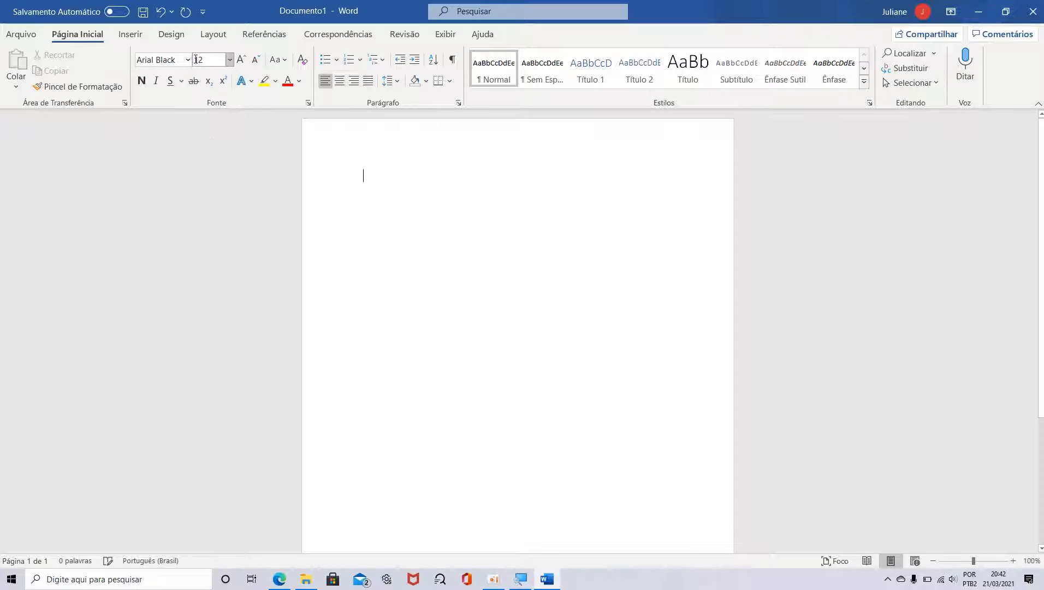
# Step: Enter a custom font size of 11,5 and set it back to 12
pyautogui.click(231, 62)
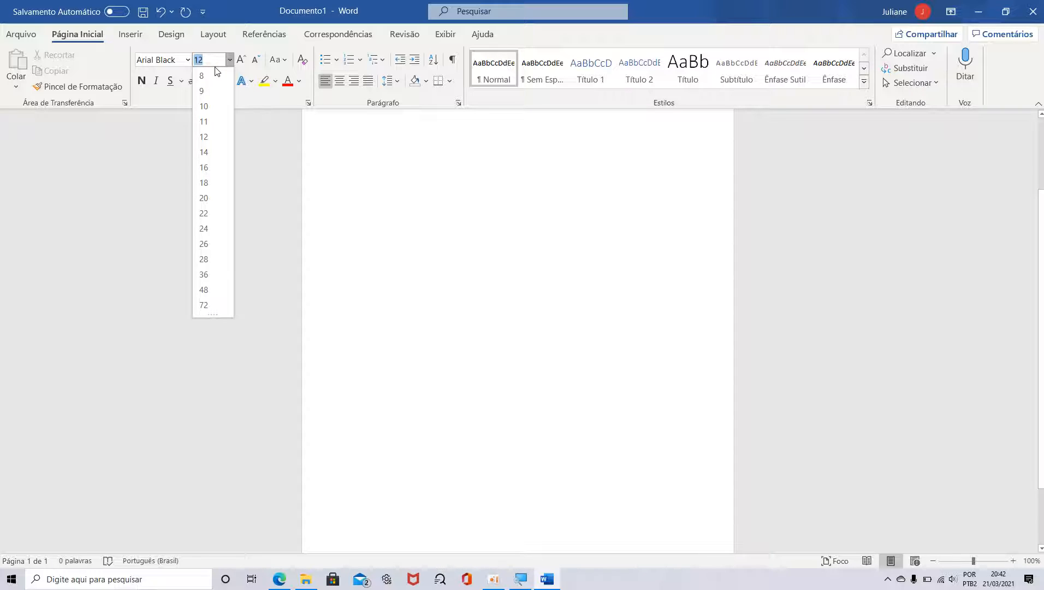
pyautogui.write('11,5')
pyautogui.press('Return')
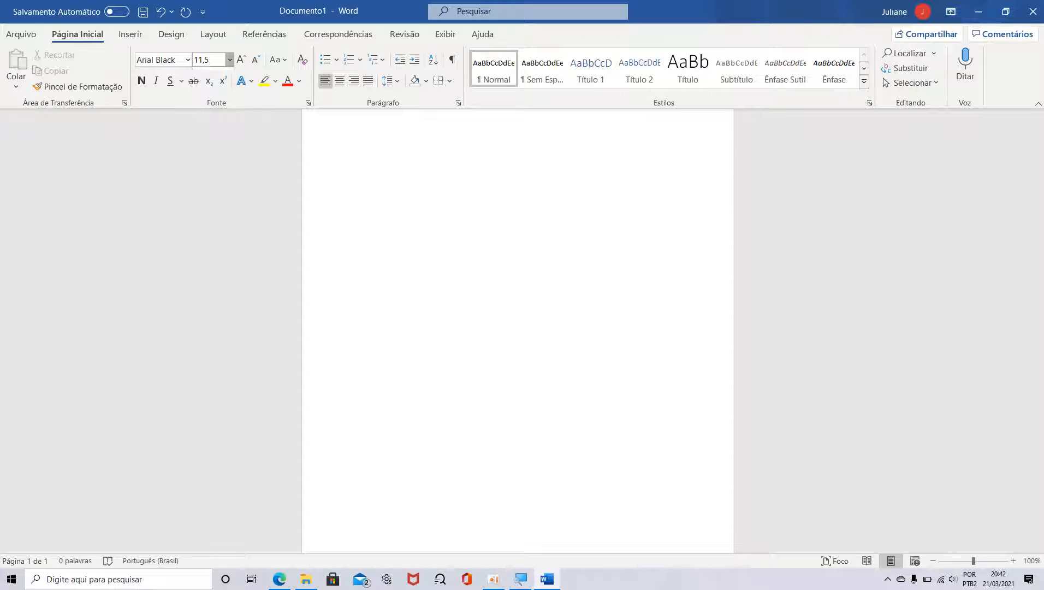
pyautogui.click(218, 60)
pyautogui.write('12')
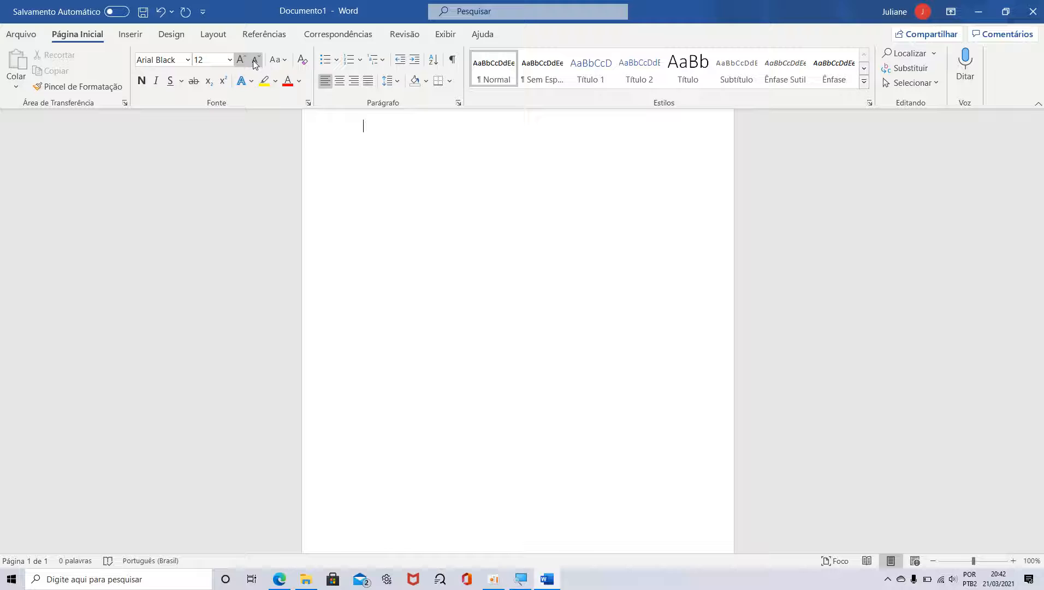
# Step: Choose the uppercase option of Change Case and write OI on the first line
pyautogui.click(284, 60)
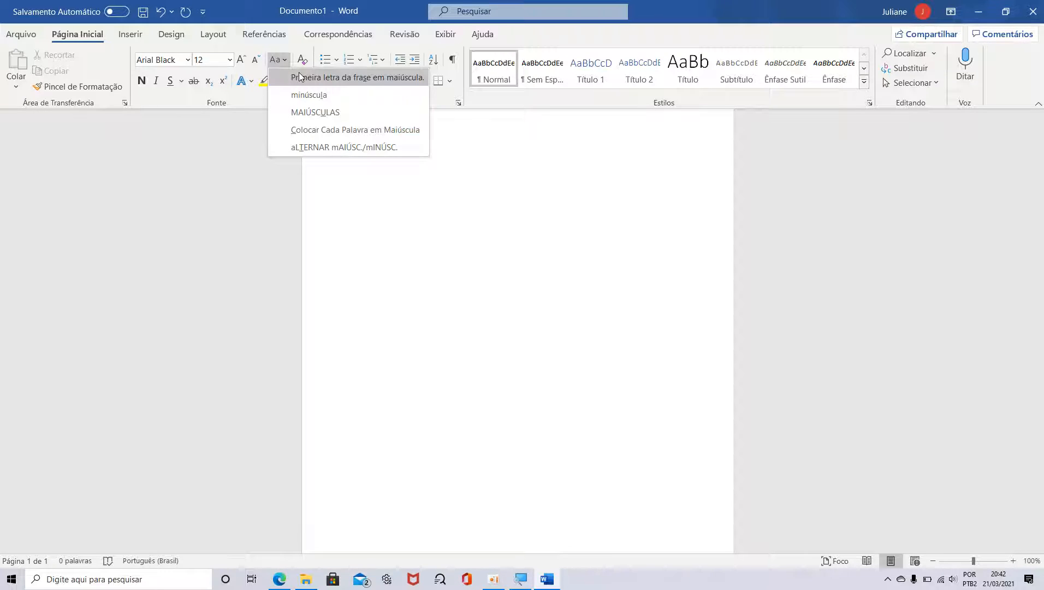
pyautogui.click(327, 111)
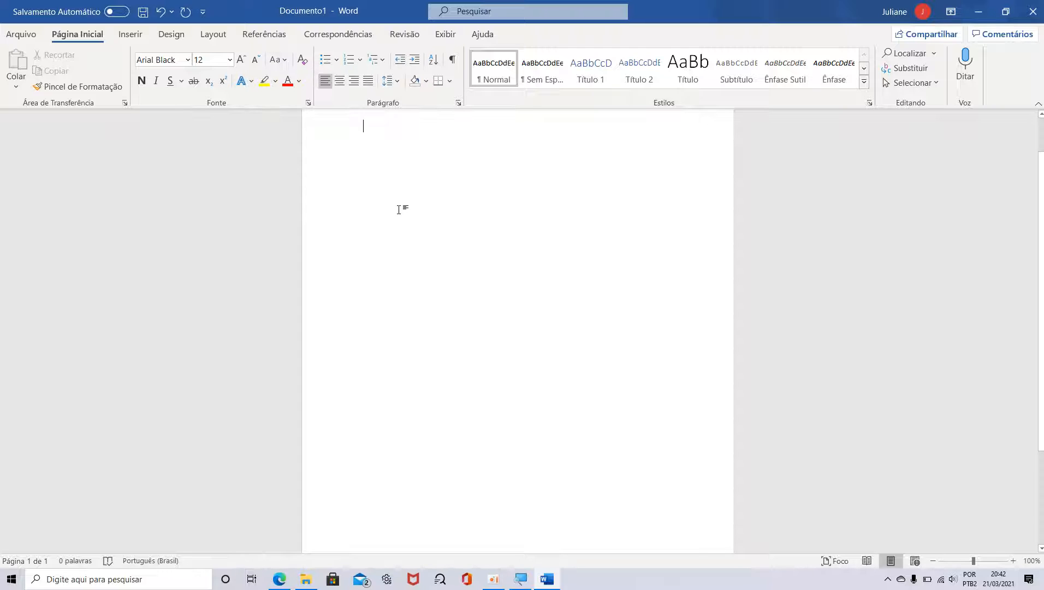
pyautogui.write('OI')
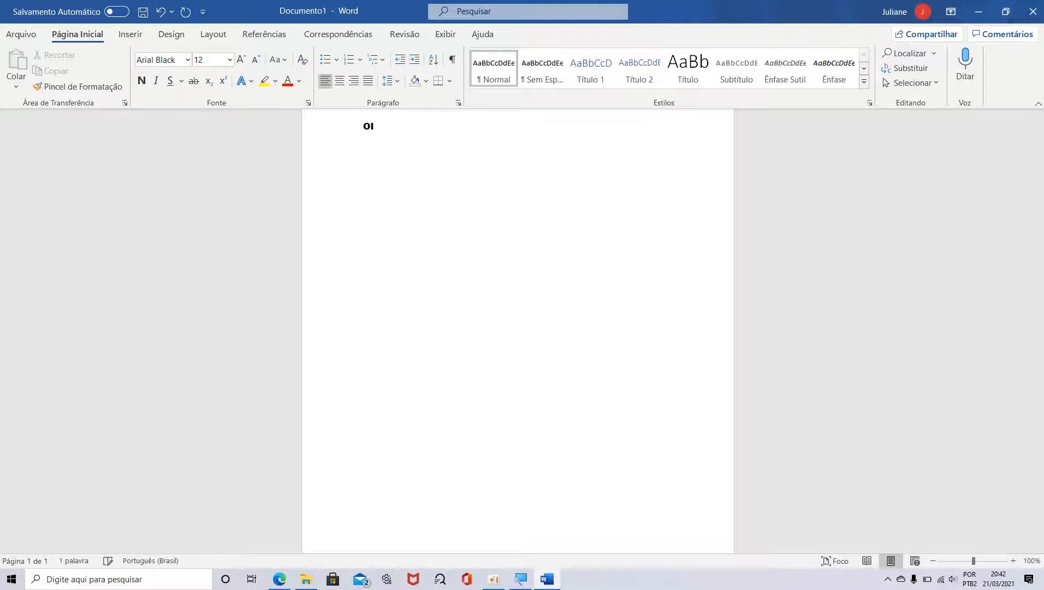
# Step: Change the font of the word OI to Arial
pyautogui.click(187, 59)
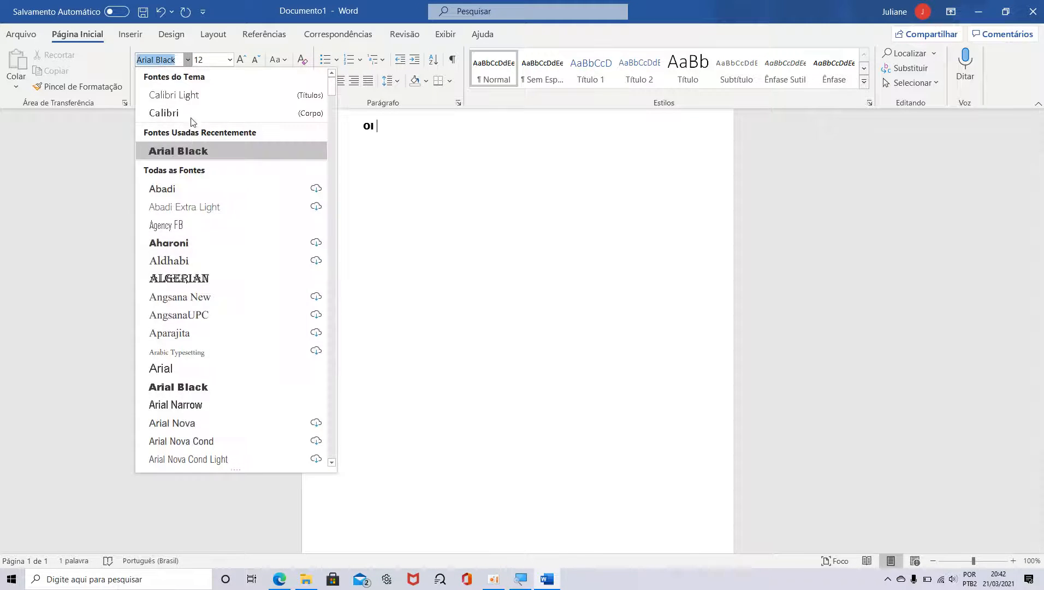
pyautogui.click(390, 131)
pyautogui.doubleClick(368, 126)
pyautogui.click(187, 60)
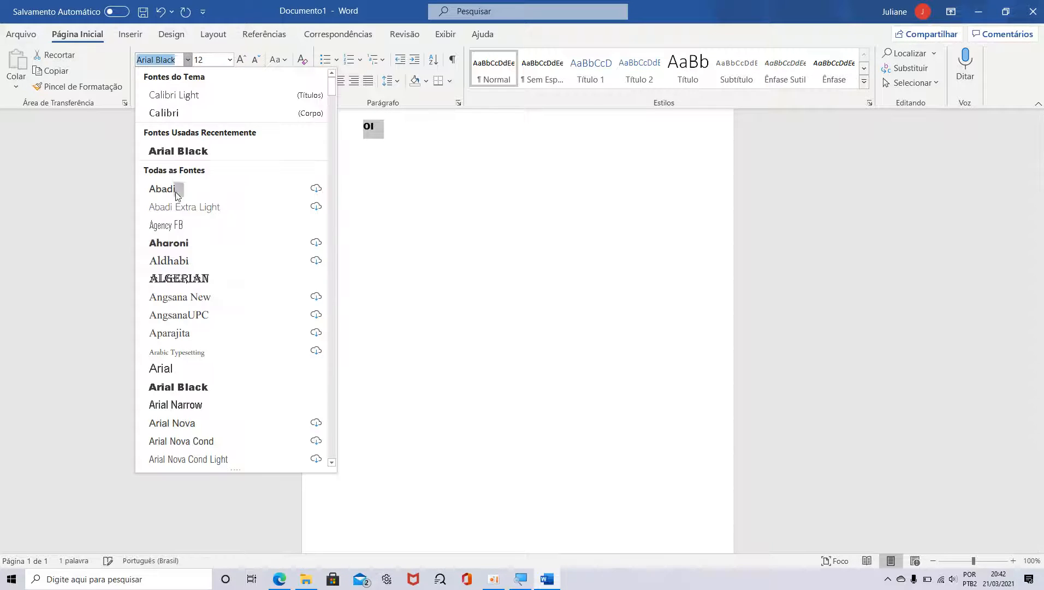
pyautogui.click(192, 371)
# Step: Add a second line below OI containing the word oi in lowercase
pyautogui.click(414, 135)
pyautogui.doubleClick(369, 124)
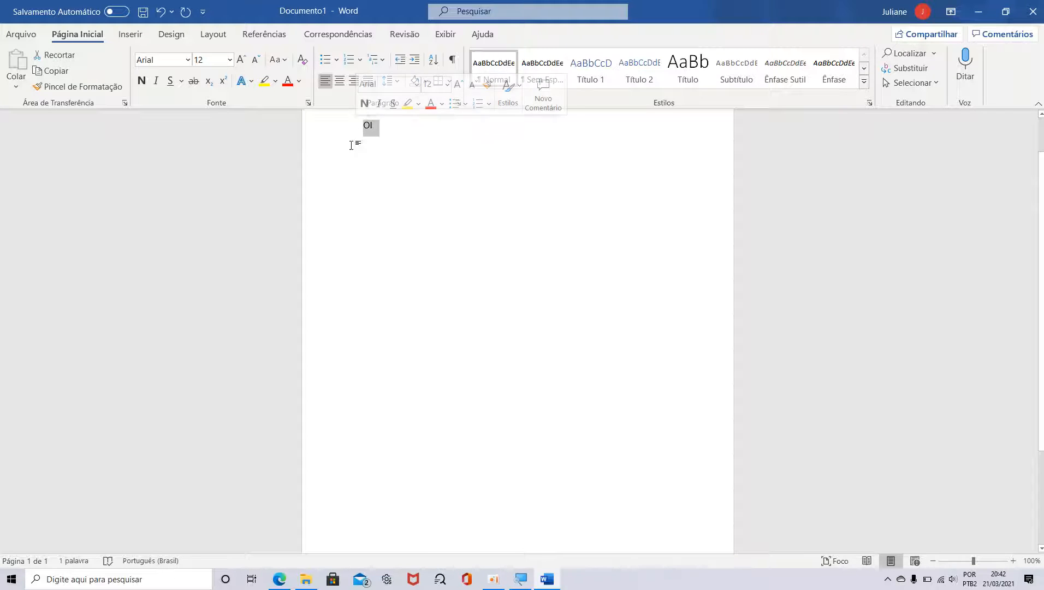
pyautogui.click(369, 133)
pyautogui.press('Return')
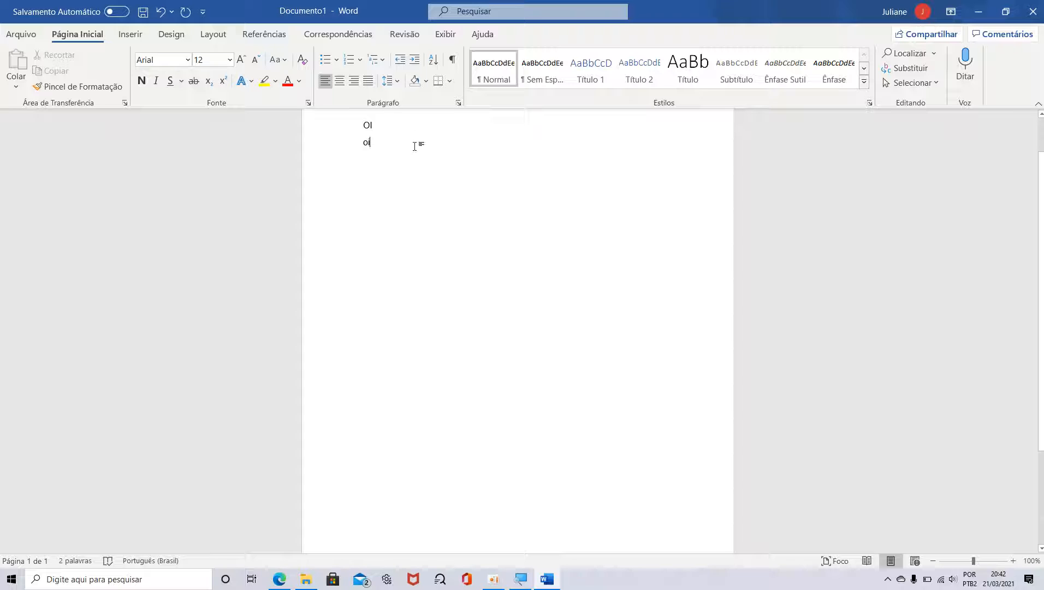
# Step: Apply sentence case to the word on the first line
pyautogui.click(355, 130)
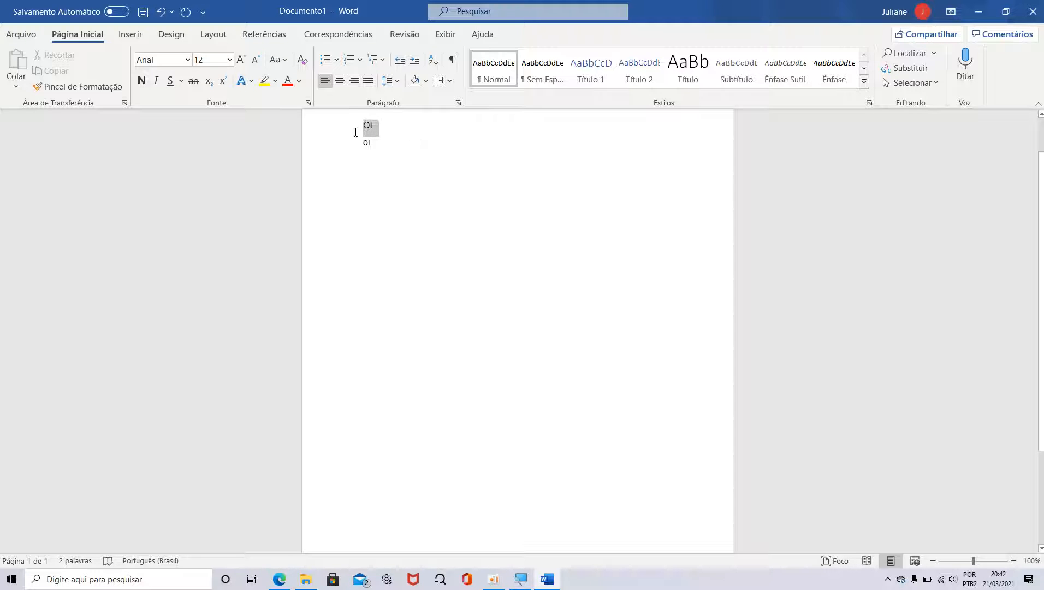
pyautogui.click(285, 60)
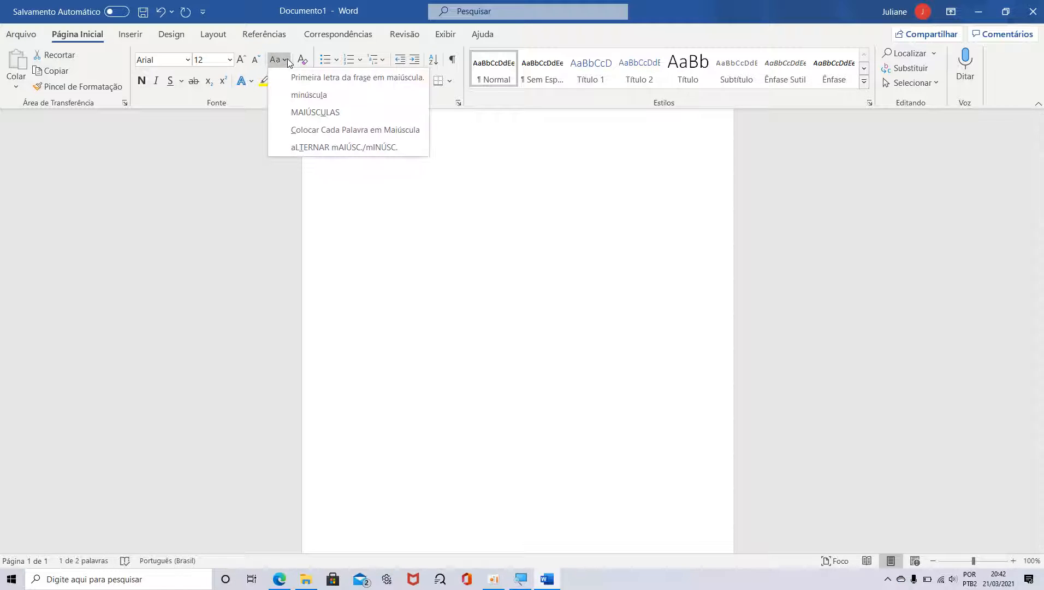
pyautogui.click(329, 77)
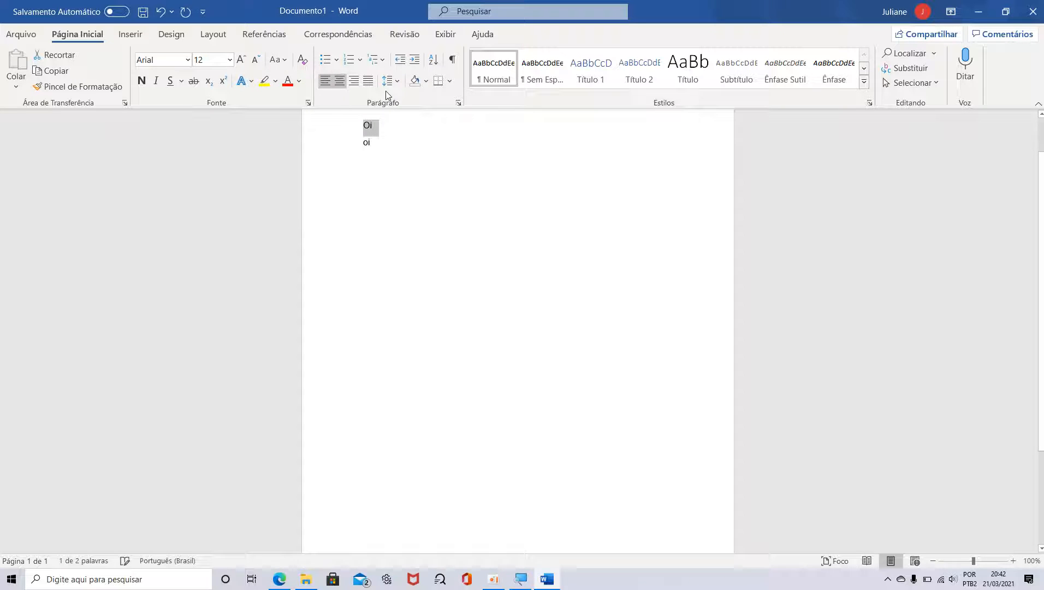
pyautogui.click(393, 131)
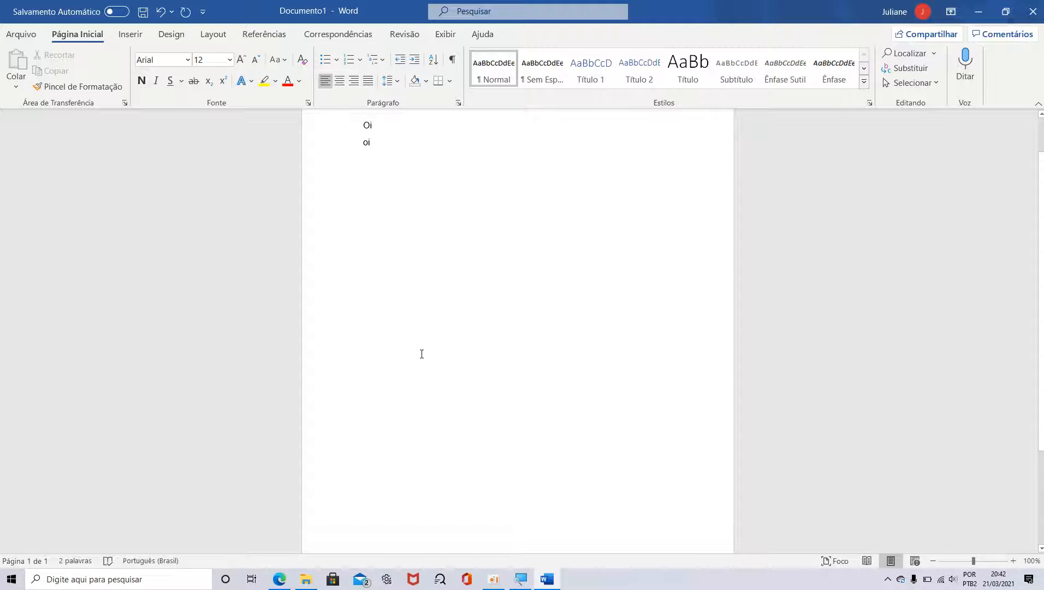
# Step: Magnify the screen to 200% with the Windows Magnifier and move its window clear of the font and paragraph commands
pyautogui.press('super+plus')
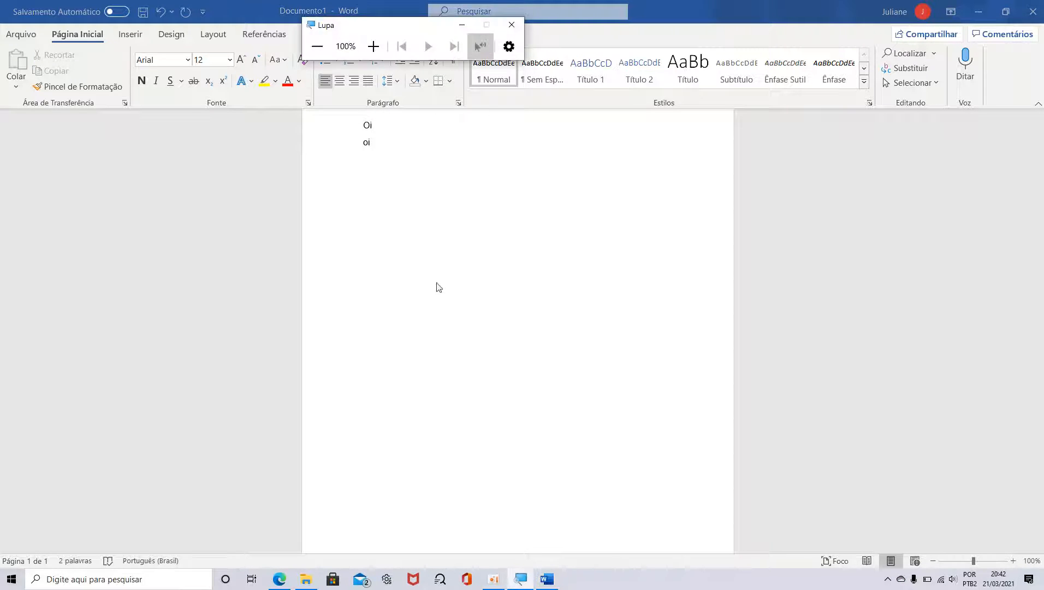
pyautogui.click(373, 46)
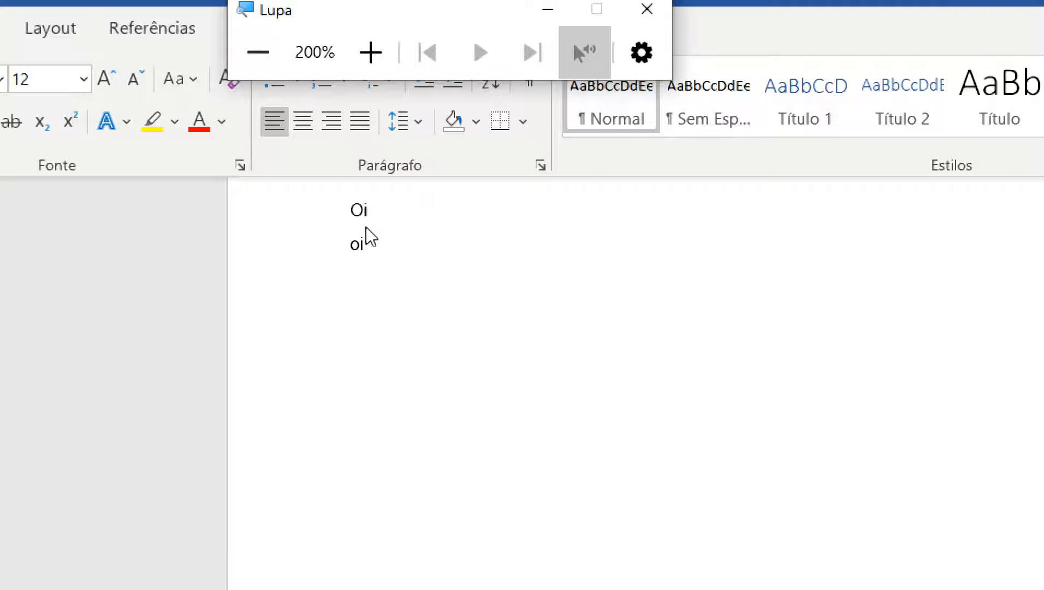
pyautogui.moveTo(453, 51); pyautogui.dragTo(625, 41)
# Step: Convert the word oi on the second line to uppercase
pyautogui.click(374, 236)
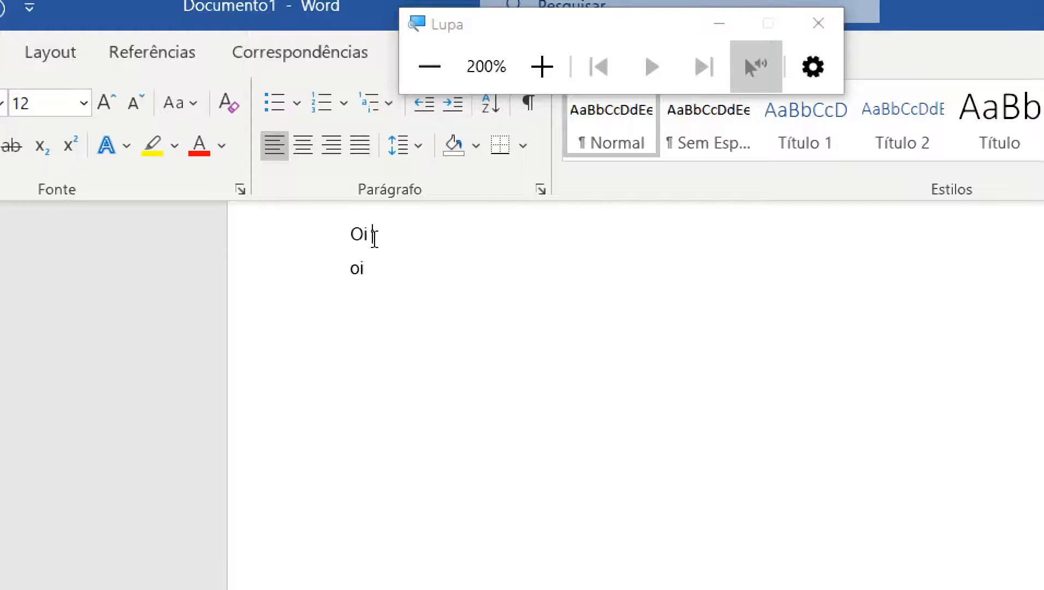
pyautogui.doubleClick(355, 275)
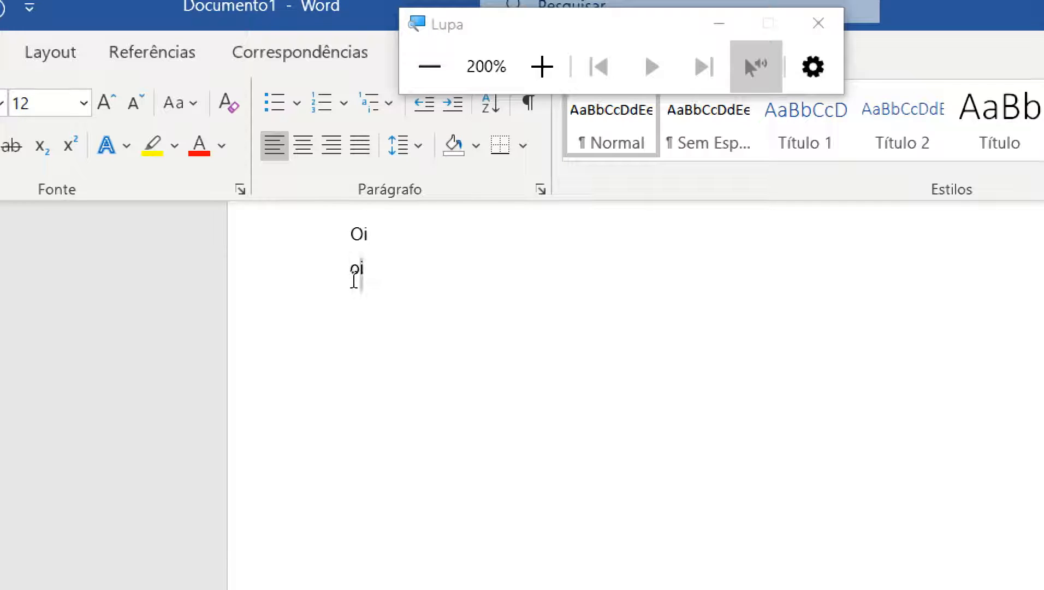
pyautogui.click(199, 104)
pyautogui.click(268, 209)
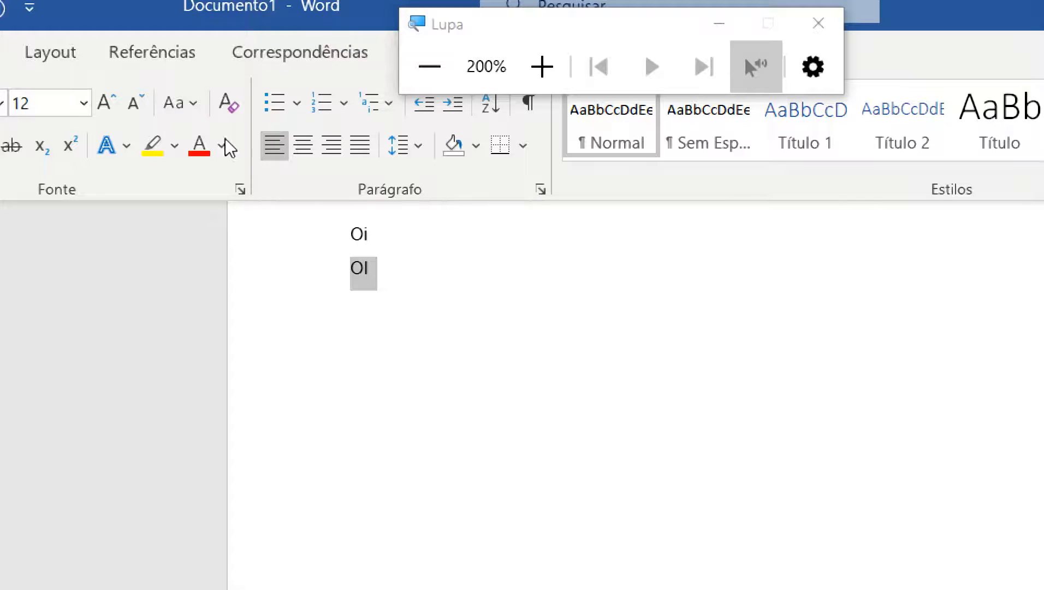
pyautogui.click(193, 103)
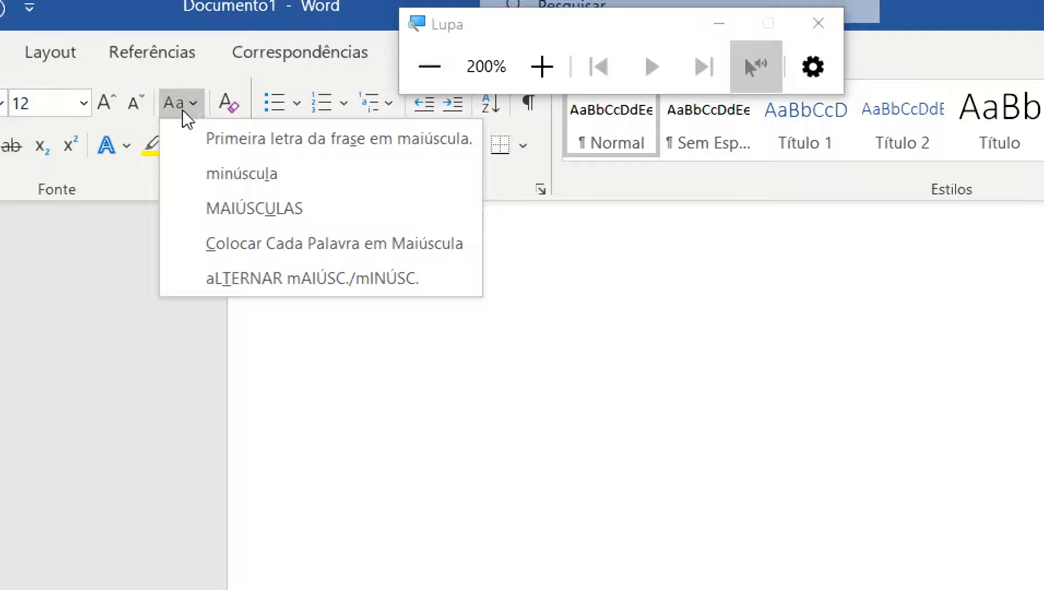
pyautogui.click(299, 215)
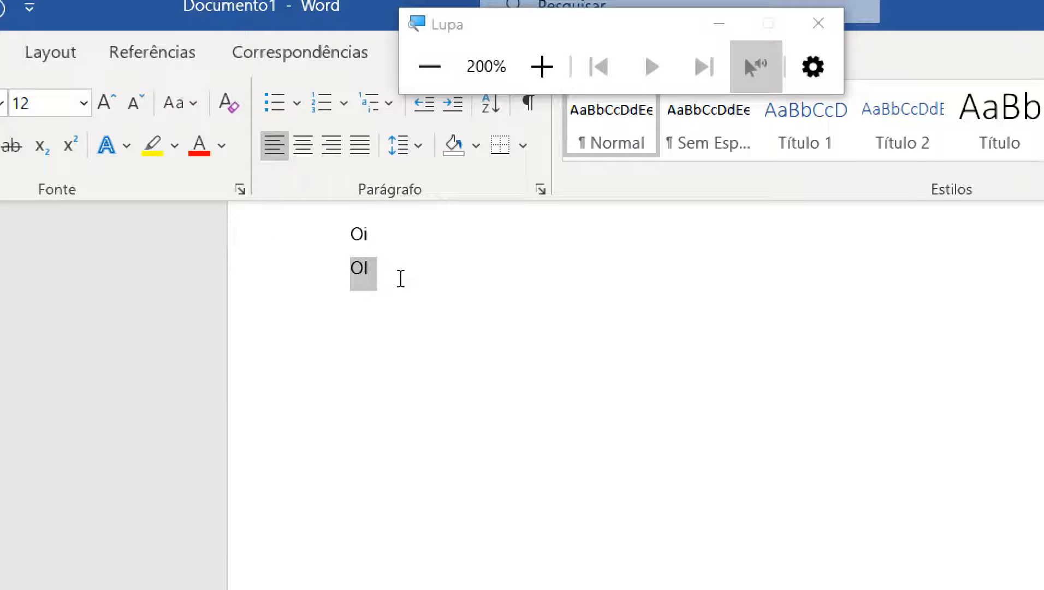
# Step: Convert the word on the first line to lowercase
pyautogui.moveTo(395, 233); pyautogui.dragTo(342, 241)
pyautogui.click(194, 109)
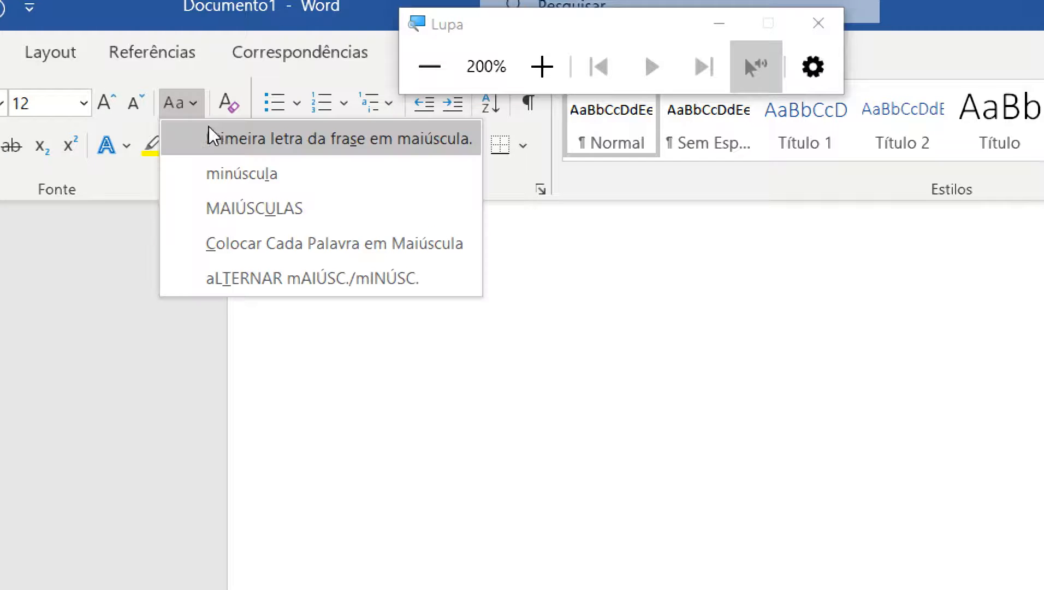
pyautogui.click(243, 173)
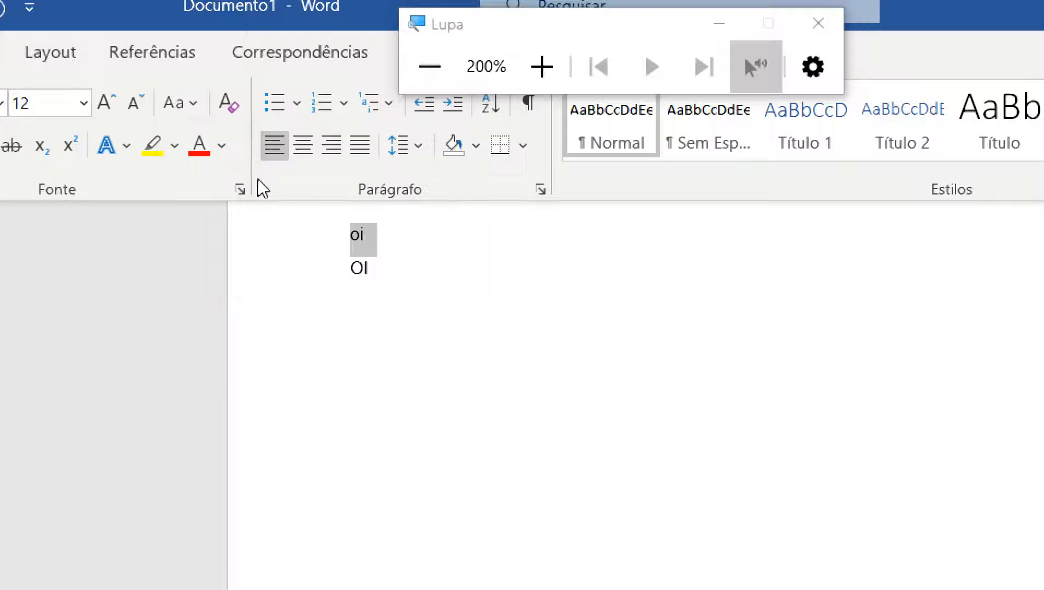
# Step: Apply bold, italic and underline to the word on the first line
pyautogui.click(422, 258)
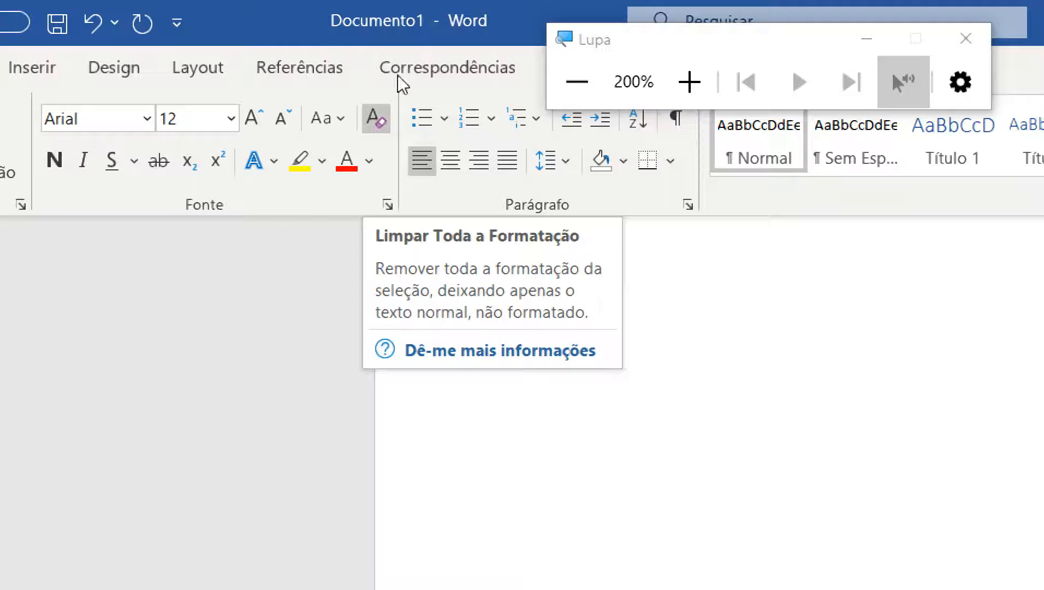
pyautogui.click(384, 120)
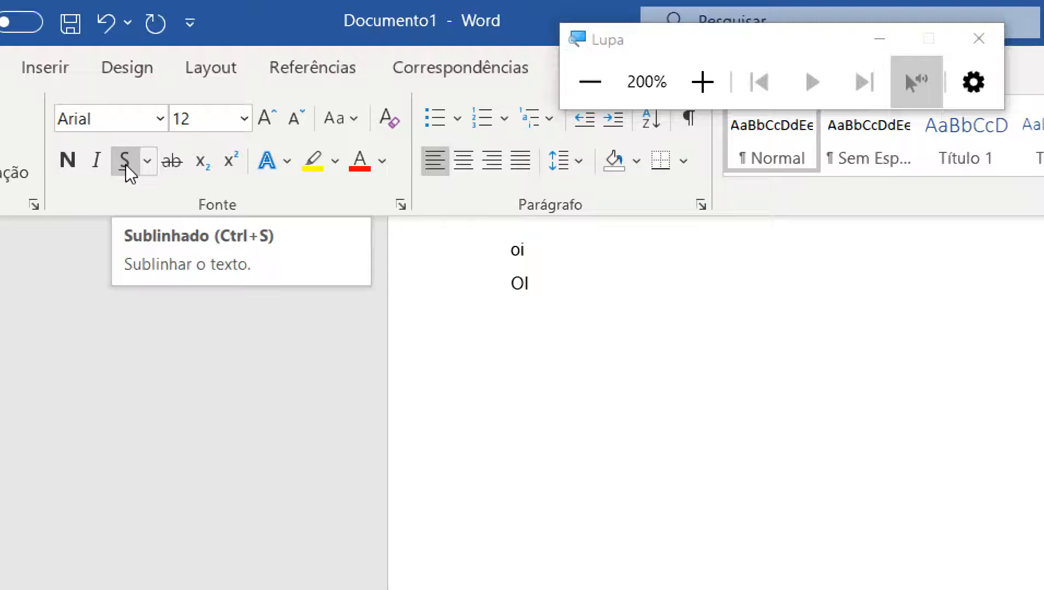
pyautogui.doubleClick(521, 249)
pyautogui.click(71, 162)
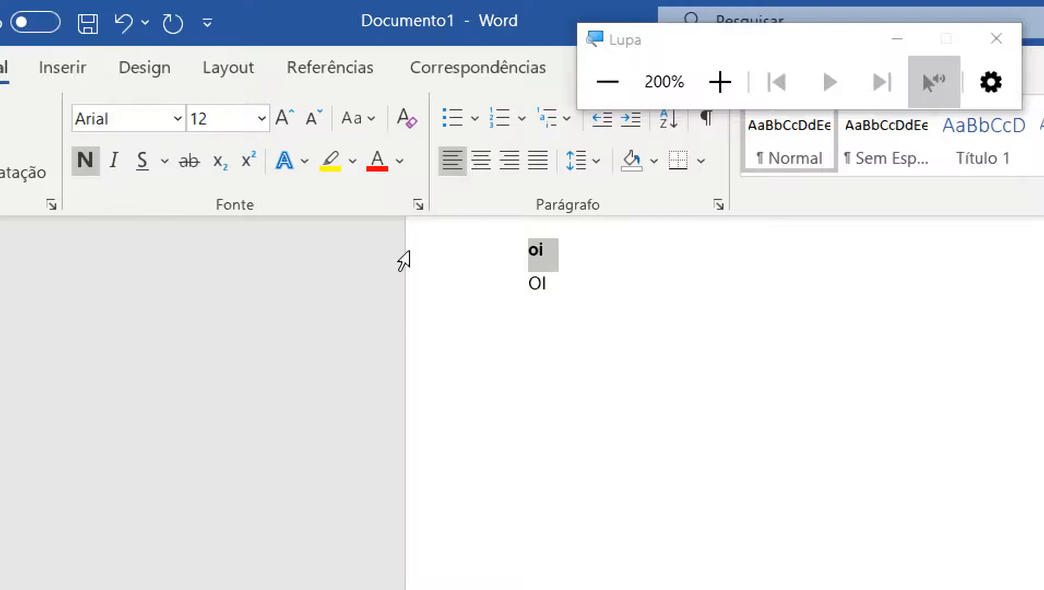
pyautogui.click(114, 166)
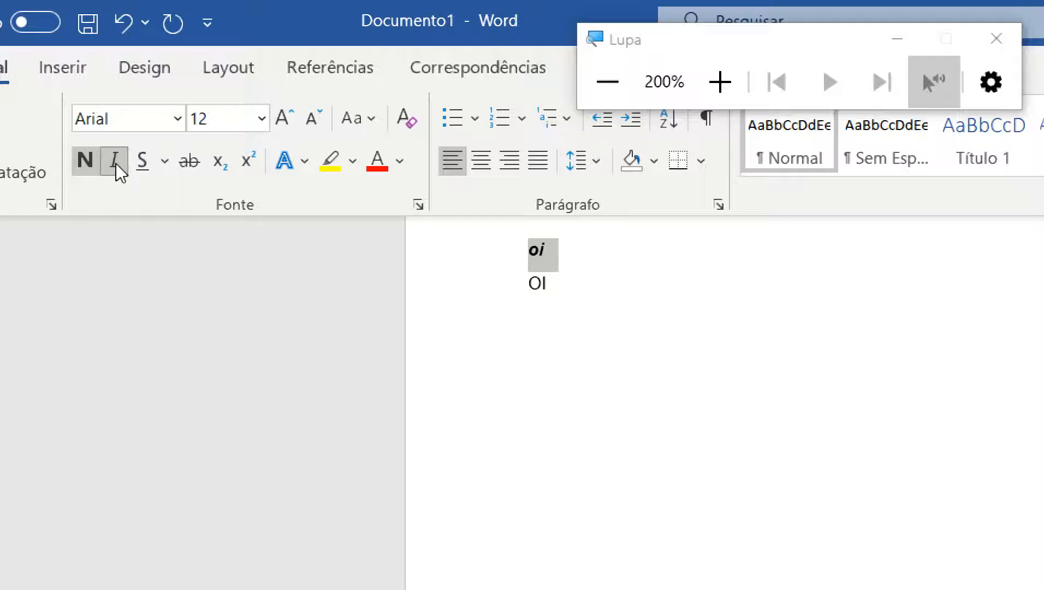
pyautogui.click(145, 166)
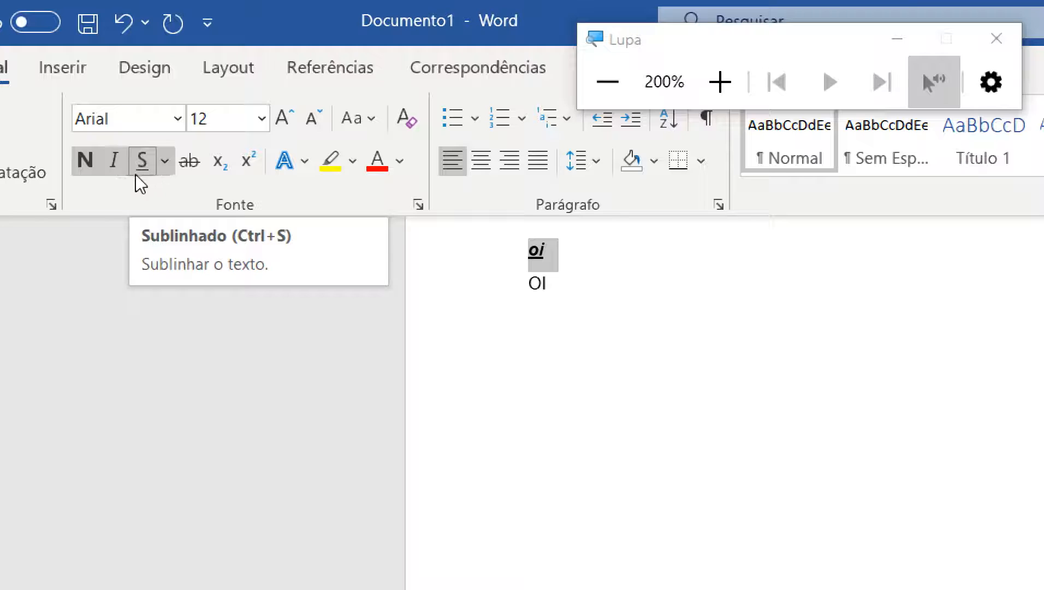
# Step: Remove the underline, italic and bold formatting from the word on the first line
pyautogui.click(149, 164)
pyautogui.click(114, 162)
pyautogui.click(86, 162)
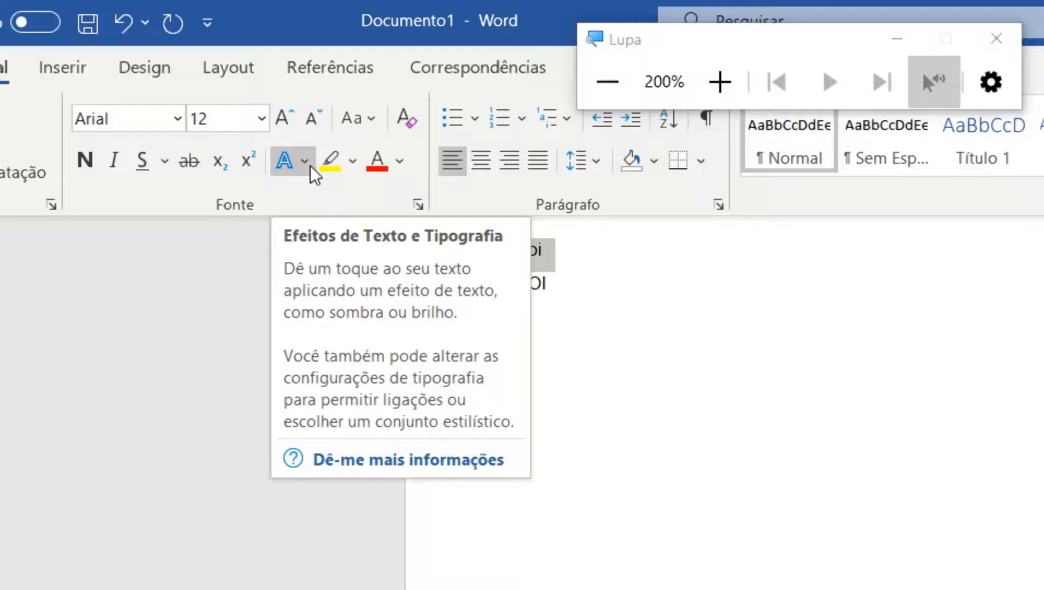
# Step: Try a turquoise highlight on the word on the first line and clear it with the no-color option
pyautogui.click(352, 161)
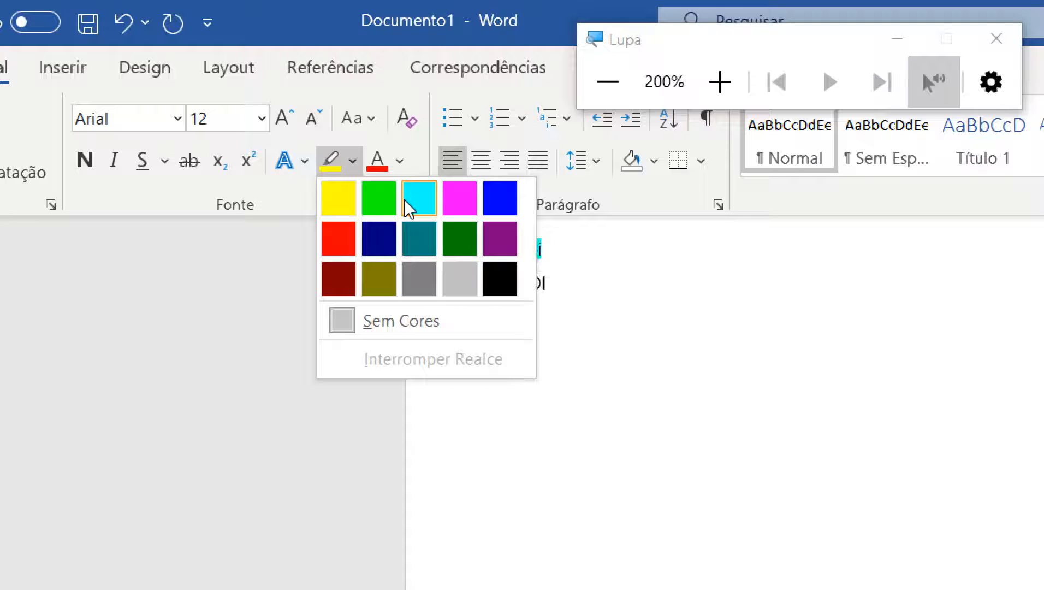
pyautogui.click(418, 210)
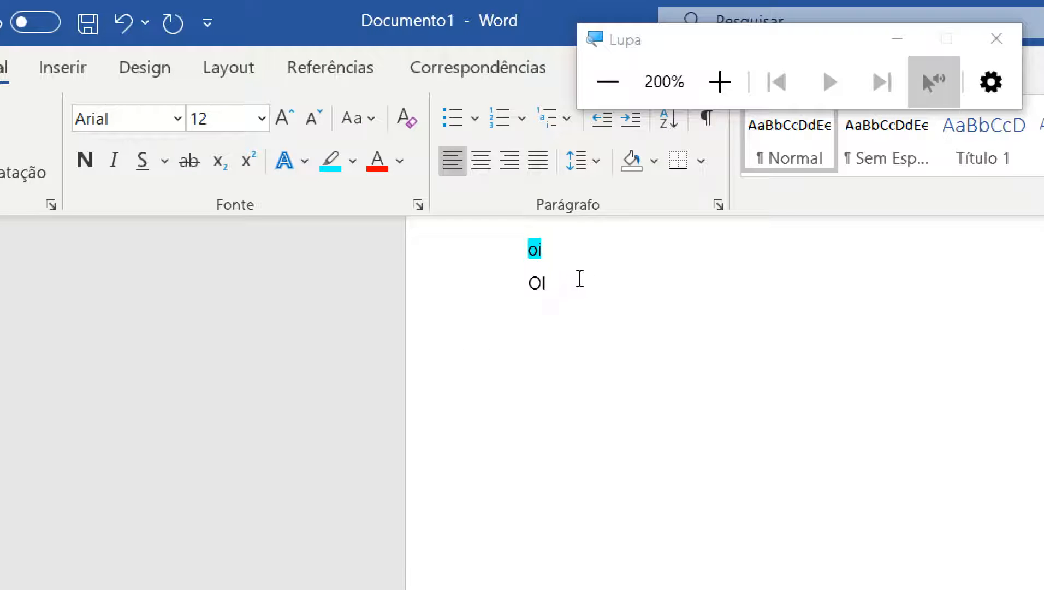
pyautogui.moveTo(525, 252); pyautogui.dragTo(493, 262)
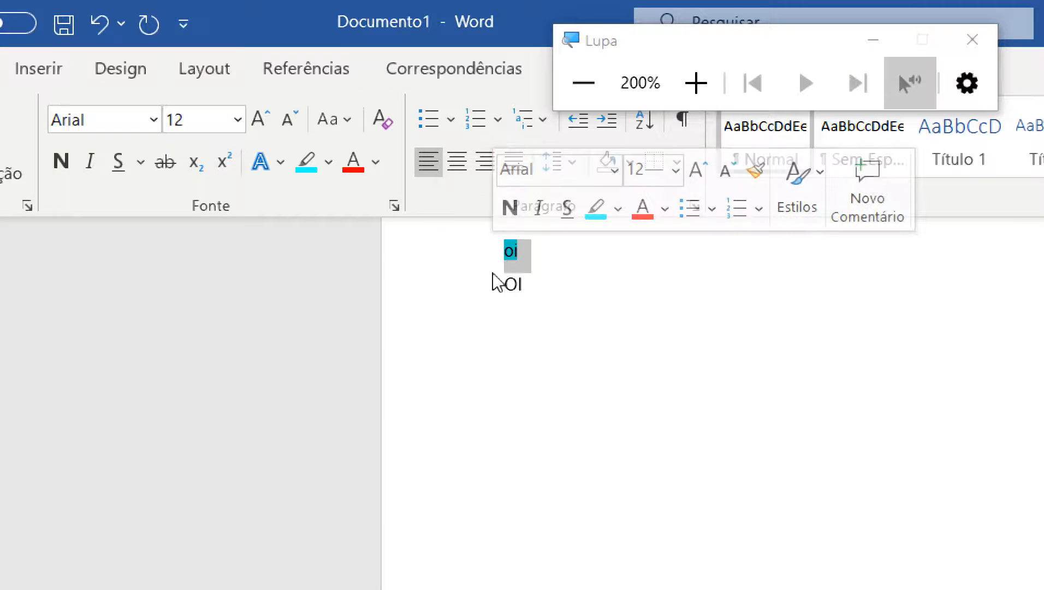
pyautogui.click(330, 162)
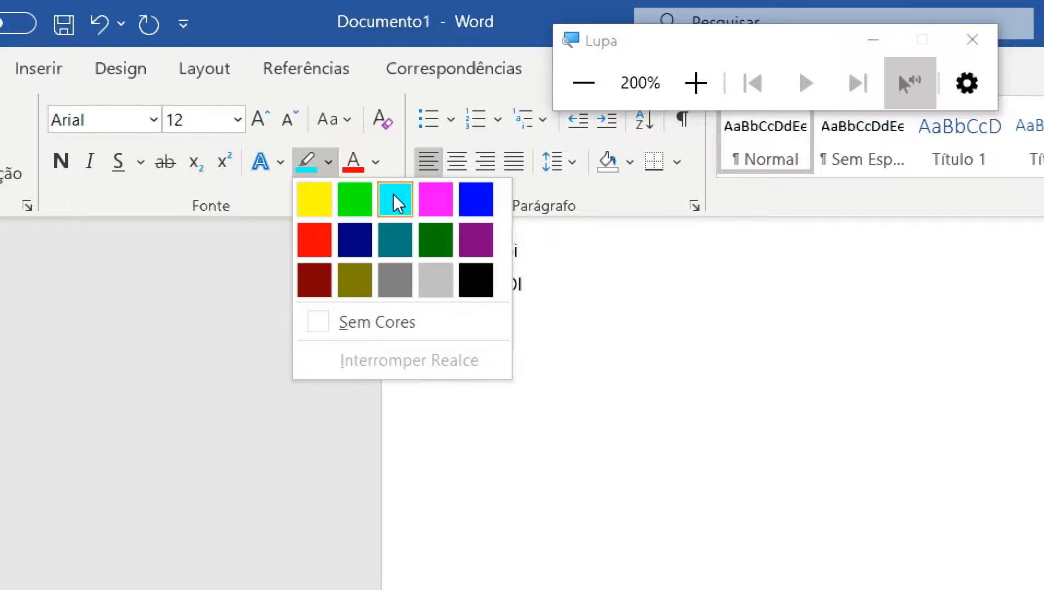
pyautogui.click(385, 325)
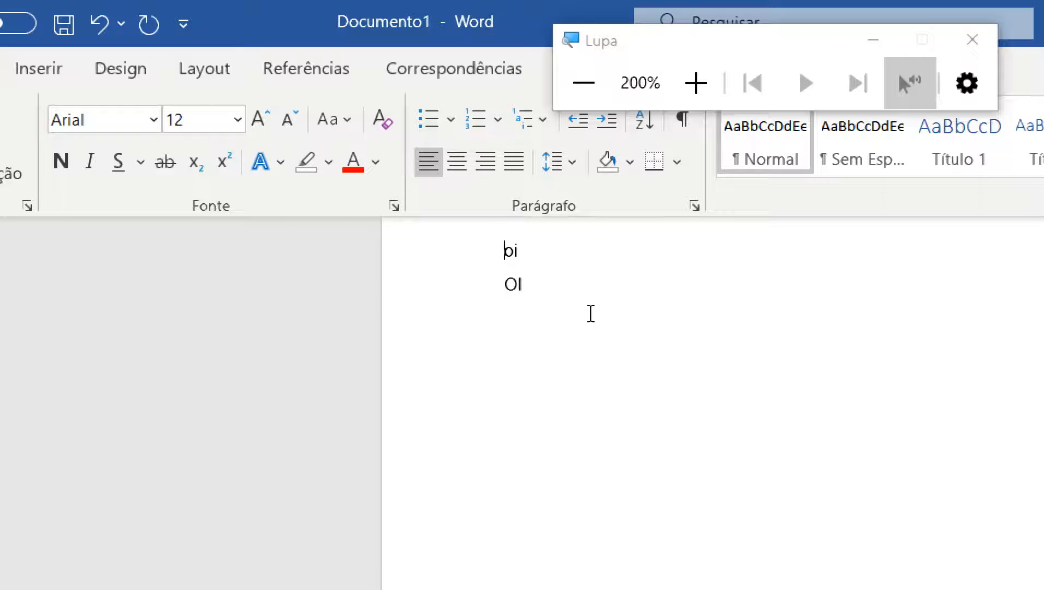
# Step: Set the font color of the word on the first line to a dark green theme color
pyautogui.moveTo(529, 247); pyautogui.dragTo(496, 253)
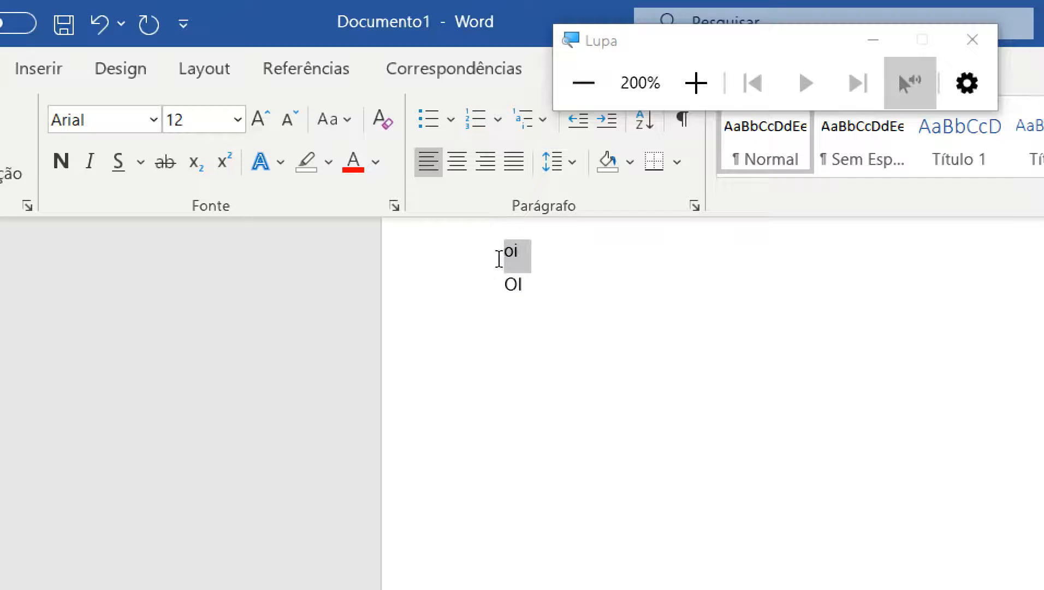
pyautogui.click(378, 163)
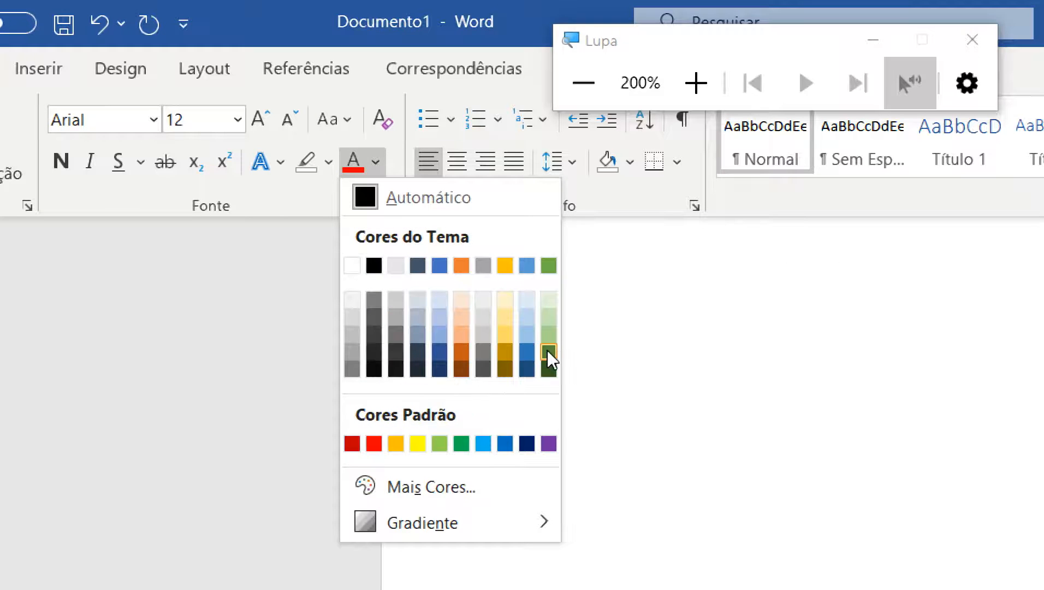
pyautogui.click(549, 369)
pyautogui.click(568, 271)
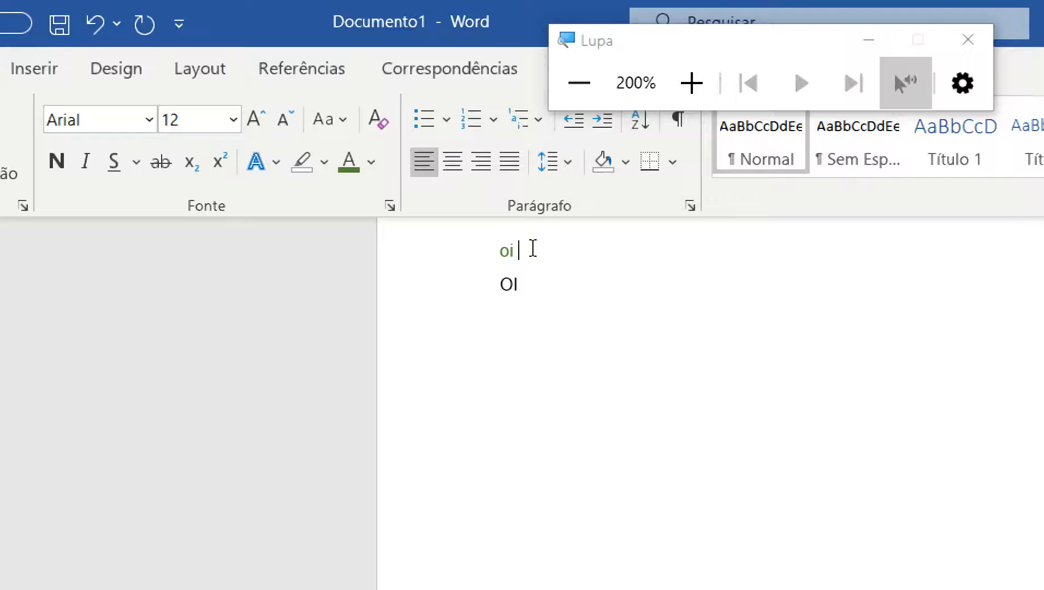
# Step: Set the font color of the word on the first line to standard red
pyautogui.moveTo(534, 247); pyautogui.dragTo(433, 237)
pyautogui.click(373, 163)
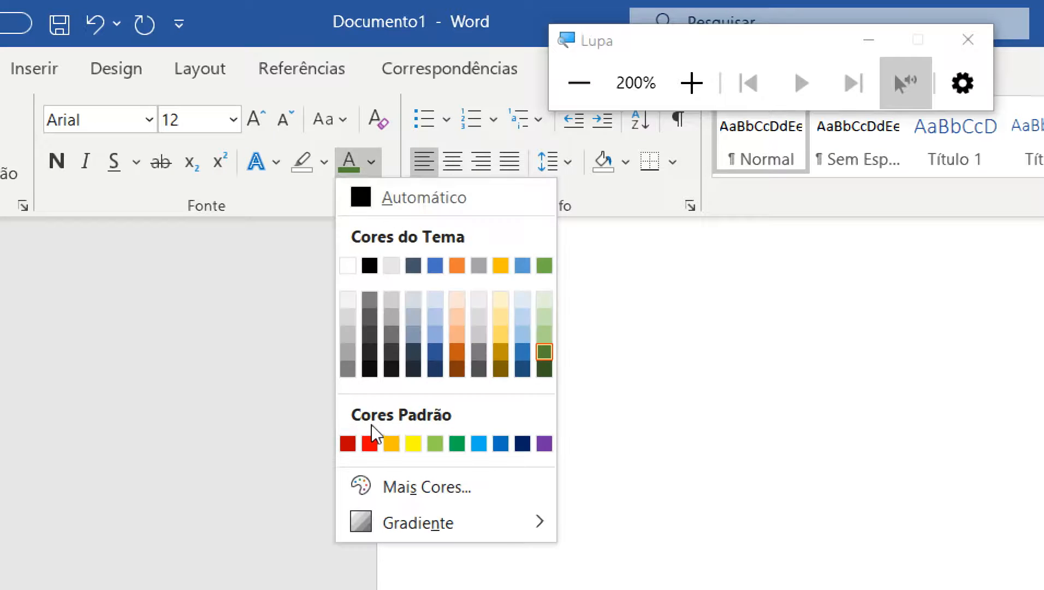
pyautogui.click(369, 443)
pyautogui.click(454, 273)
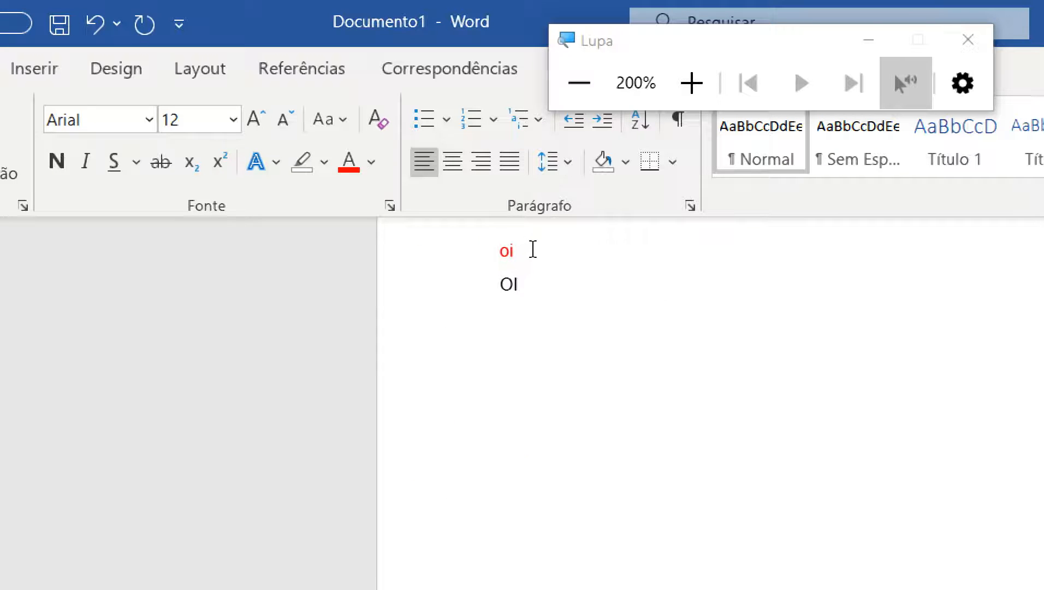
pyautogui.moveTo(532, 249); pyautogui.dragTo(491, 250)
# Step: Move the Magnifier window clear of the paragraph commands and add a solid round bullet to the second line
pyautogui.click(517, 285)
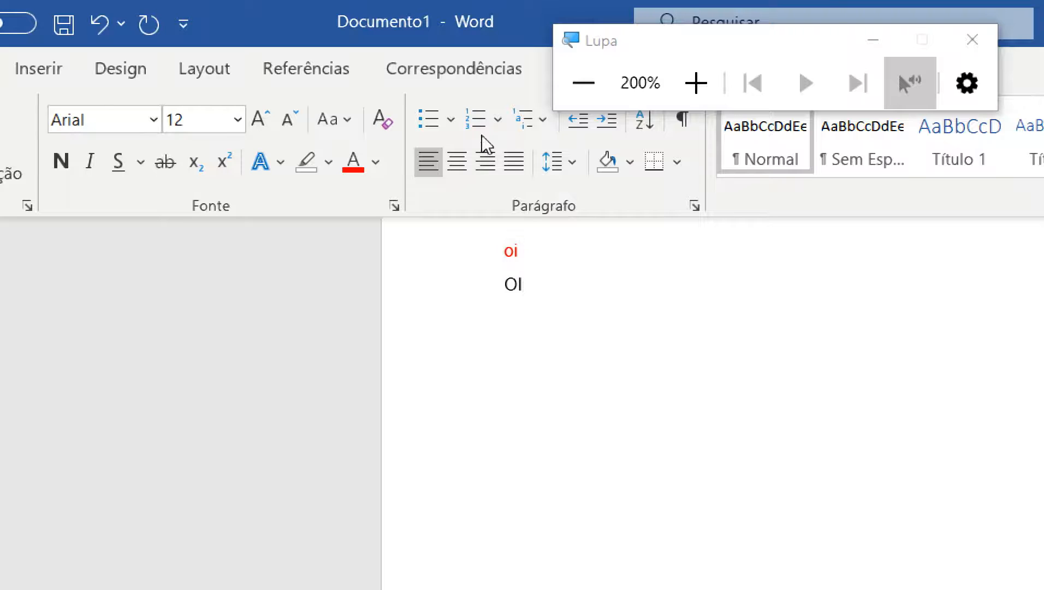
pyautogui.moveTo(791, 37); pyautogui.dragTo(960, 3)
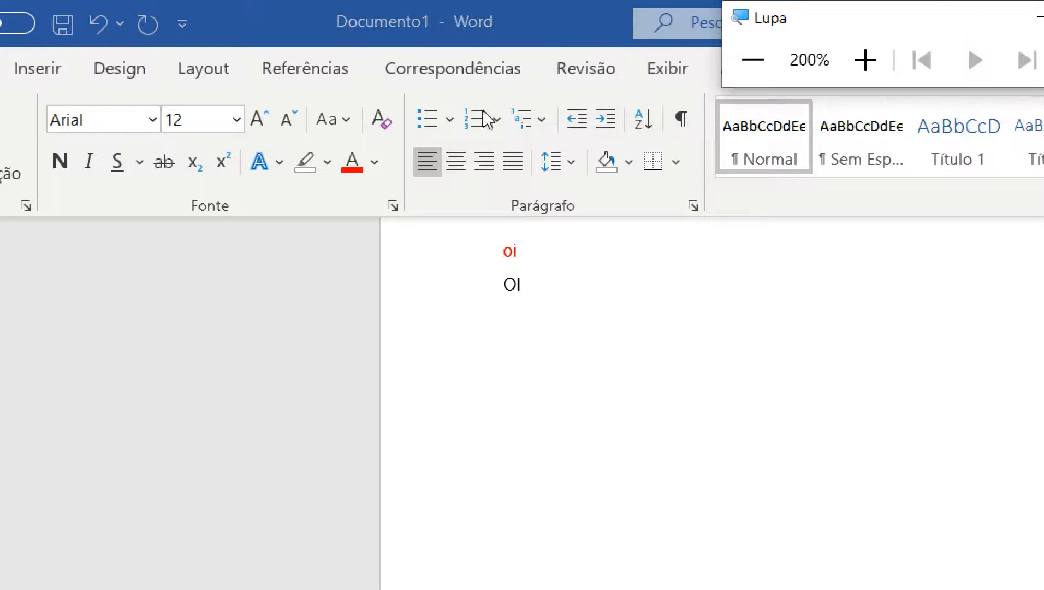
pyautogui.click(454, 123)
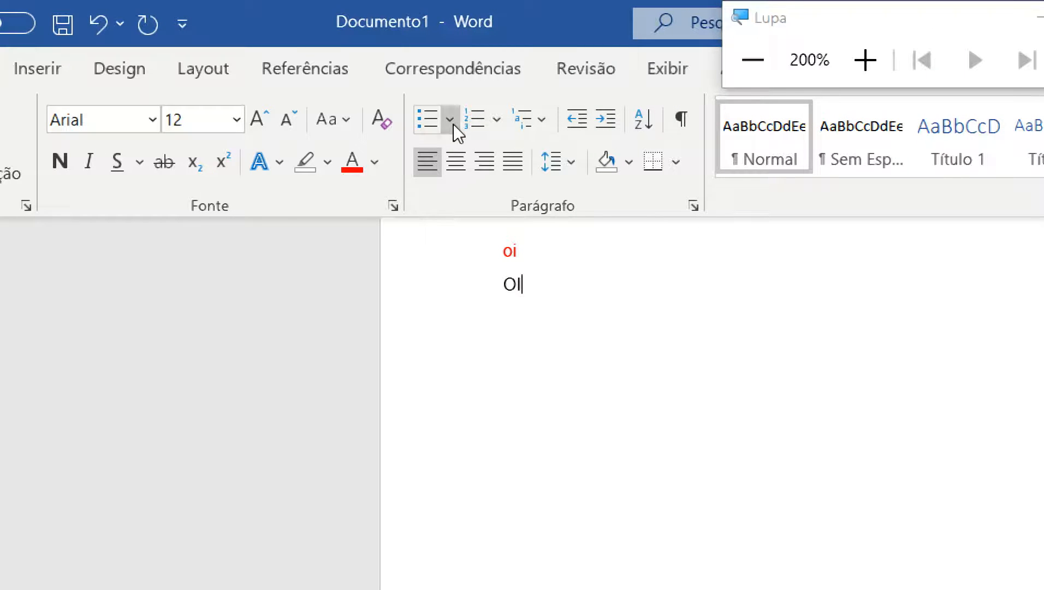
pyautogui.click(454, 124)
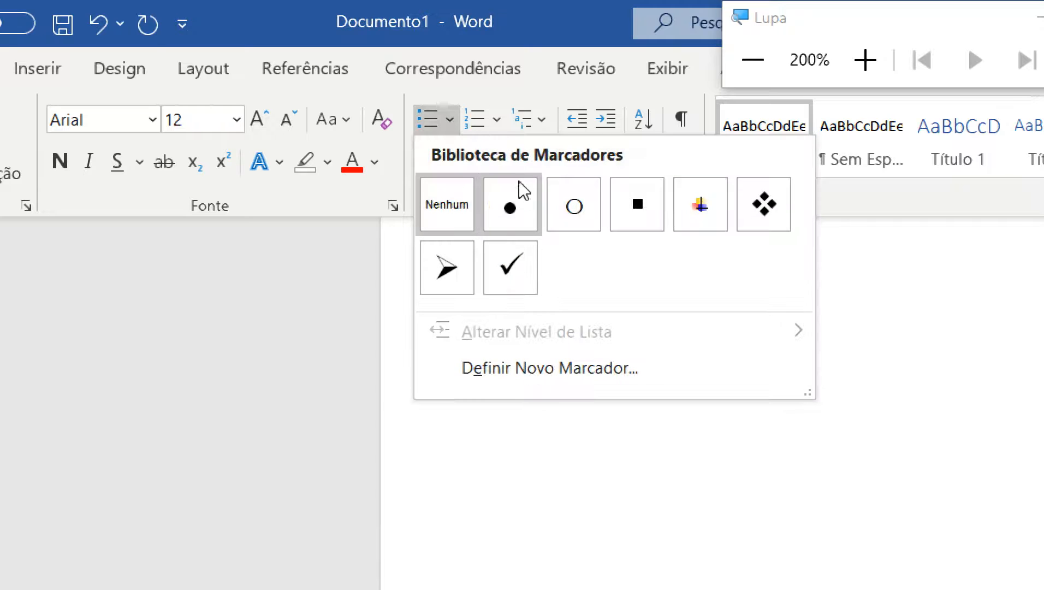
pyautogui.click(505, 226)
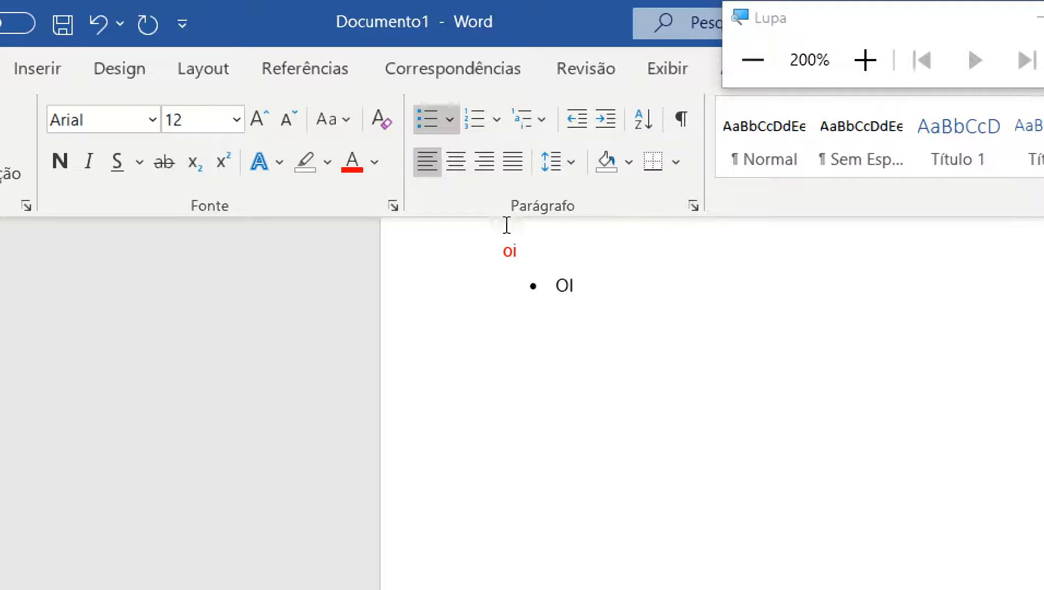
# Step: Remove the bullet from the second line and view the numbering library without applying a format
pyautogui.click(450, 122)
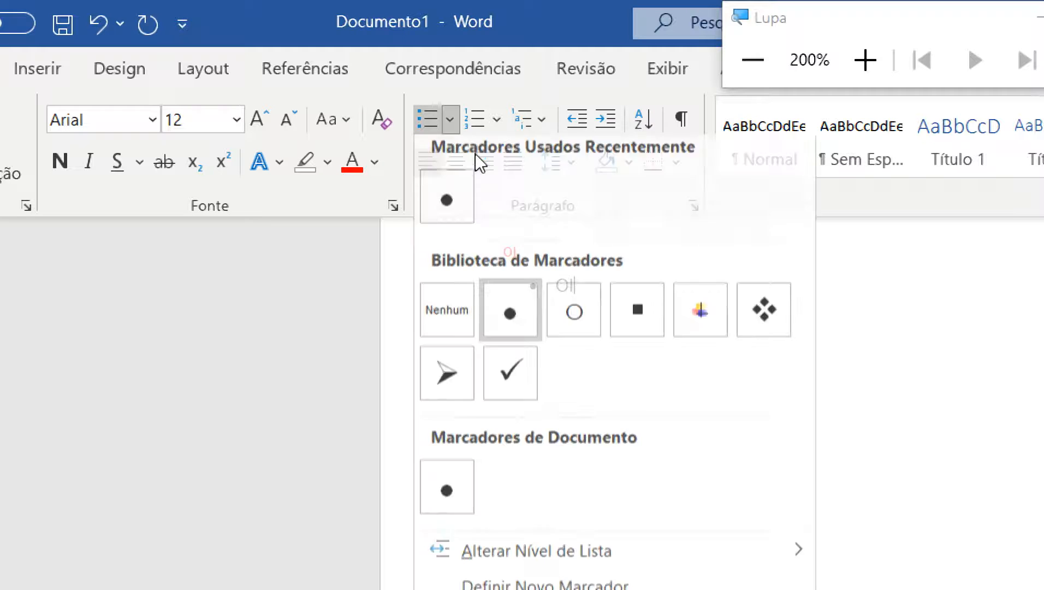
pyautogui.click(451, 323)
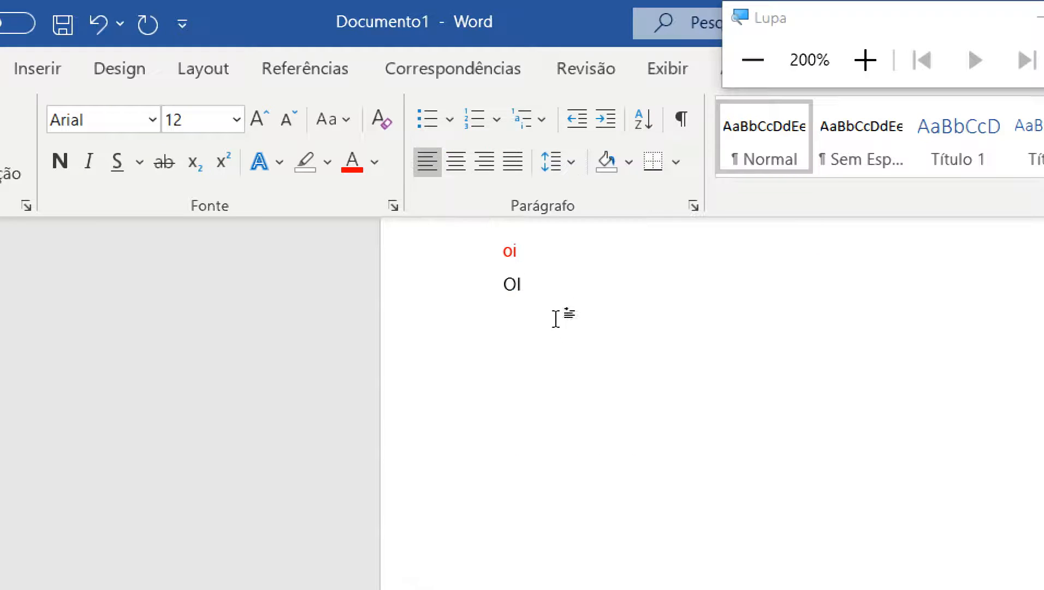
pyautogui.click(498, 112)
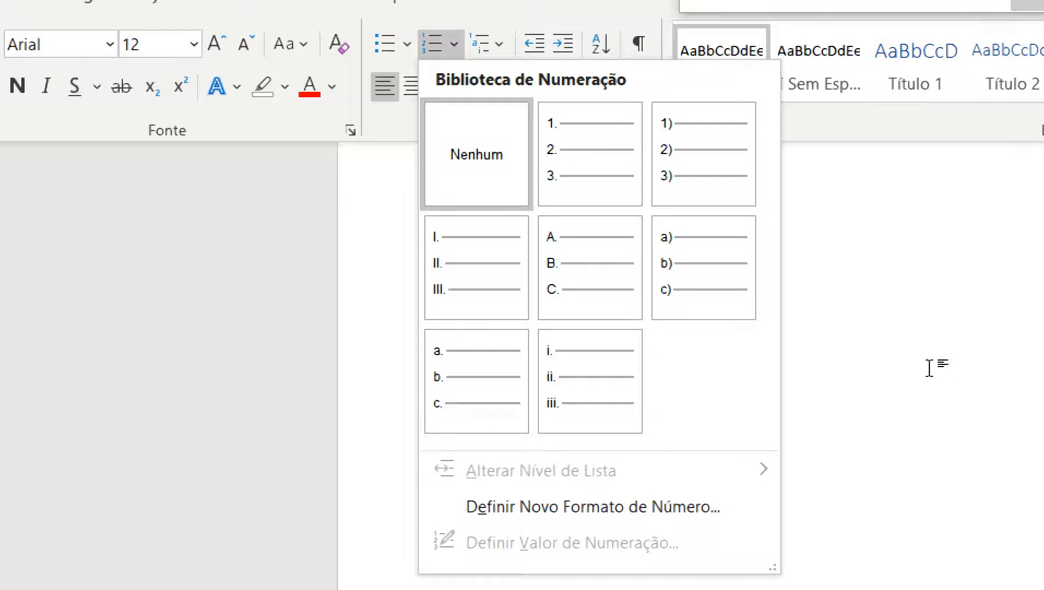
pyautogui.click(928, 374)
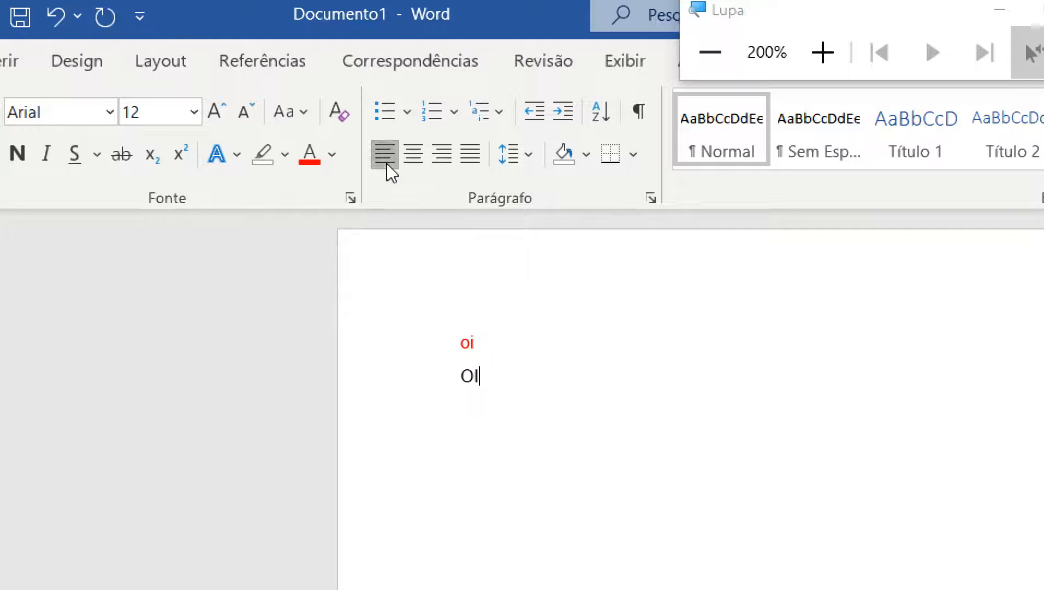
# Step: Try justified alignment on the second line and settle on centered alignment
pyautogui.hotkey('ctrl', 'j')
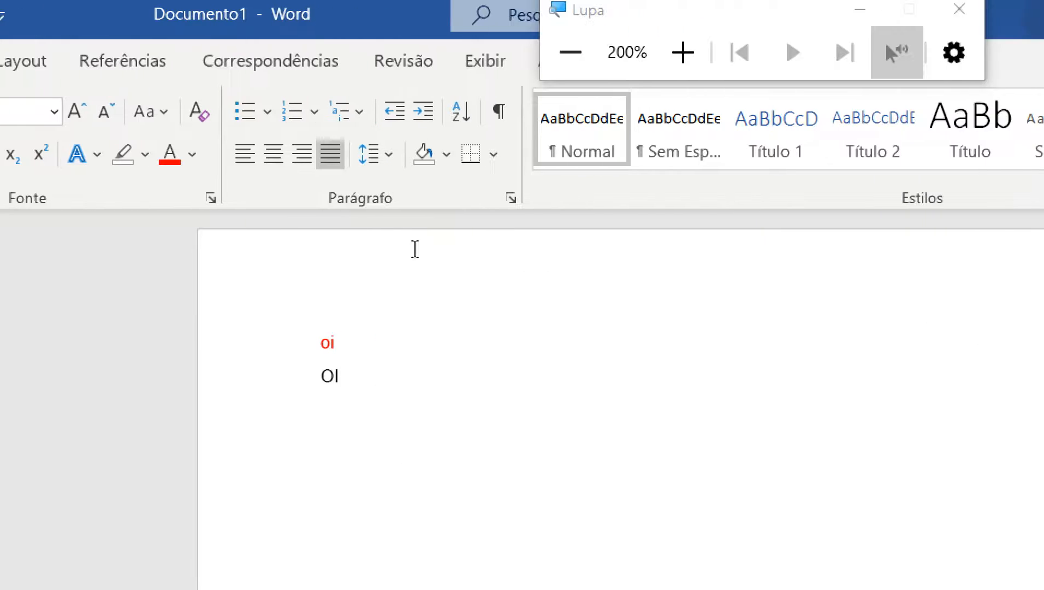
pyautogui.click(276, 164)
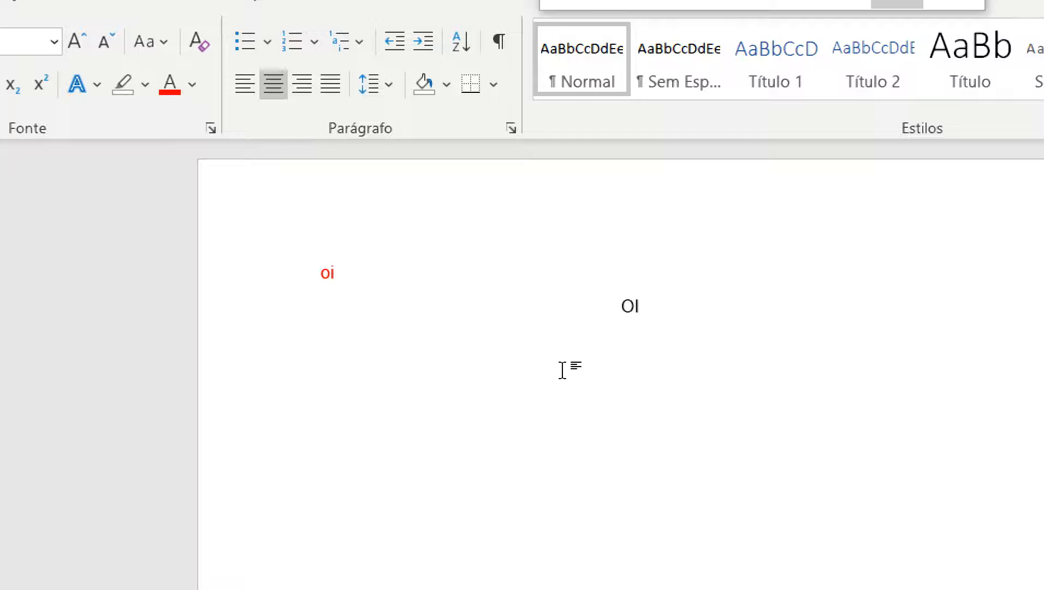
pyautogui.moveTo(662, 316); pyautogui.dragTo(606, 317)
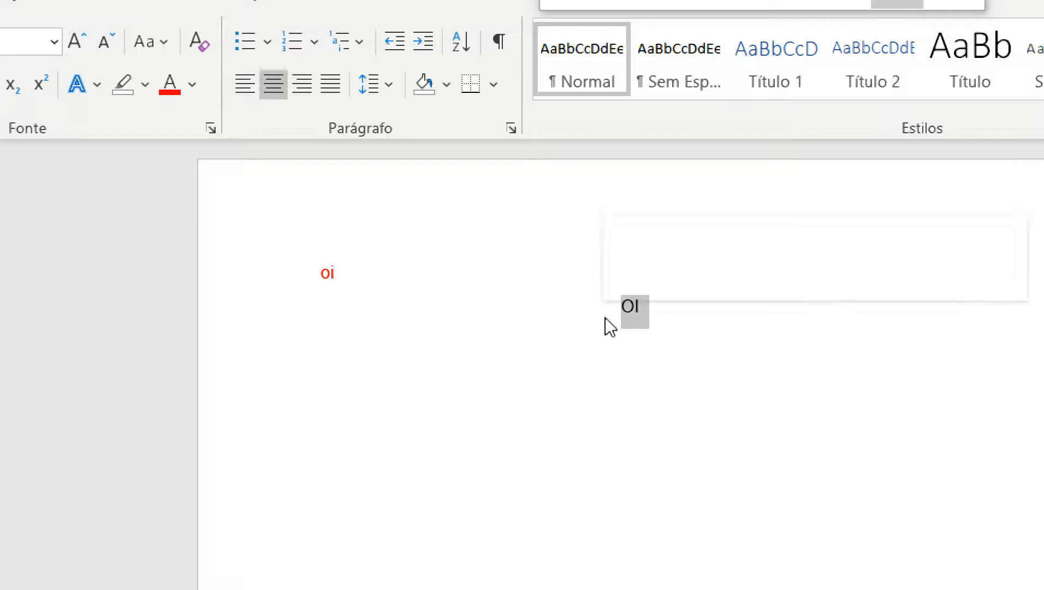
pyautogui.press('Left')
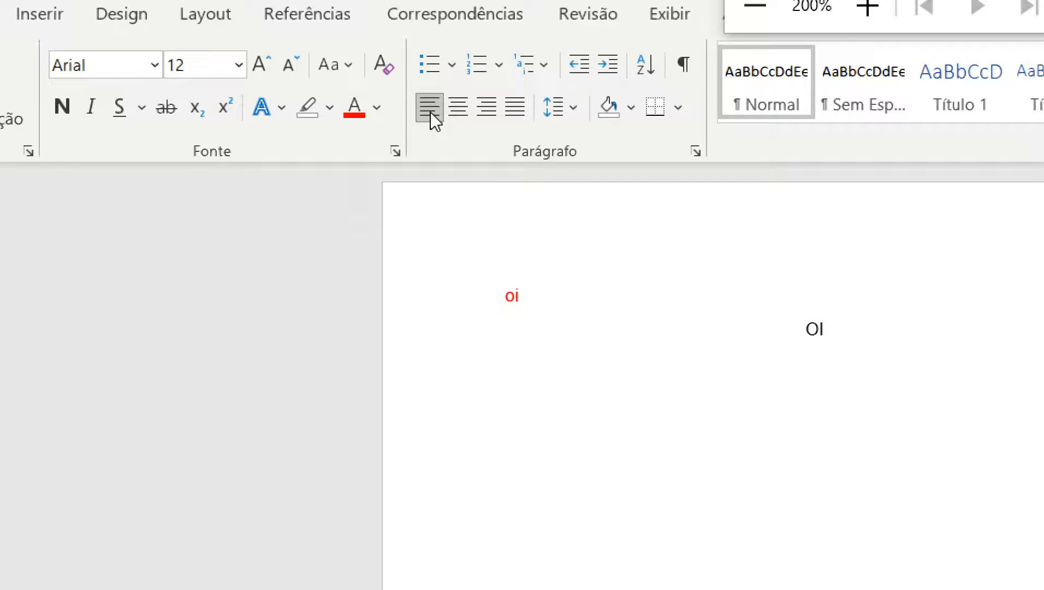
pyautogui.click(821, 329)
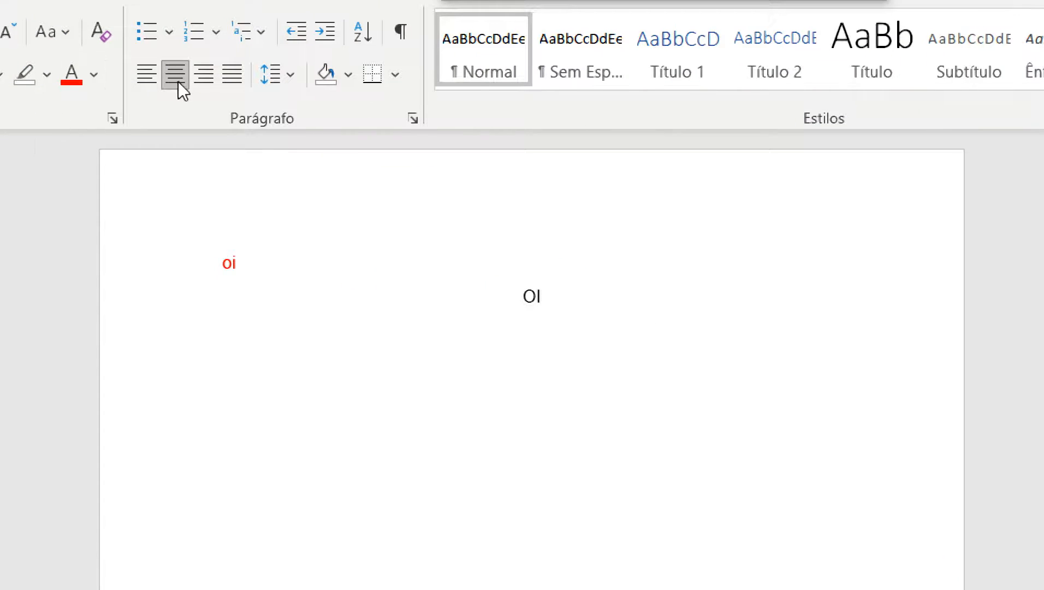
# Step: Try right alignment on the first line and settle on justified alignment
pyautogui.click(234, 261)
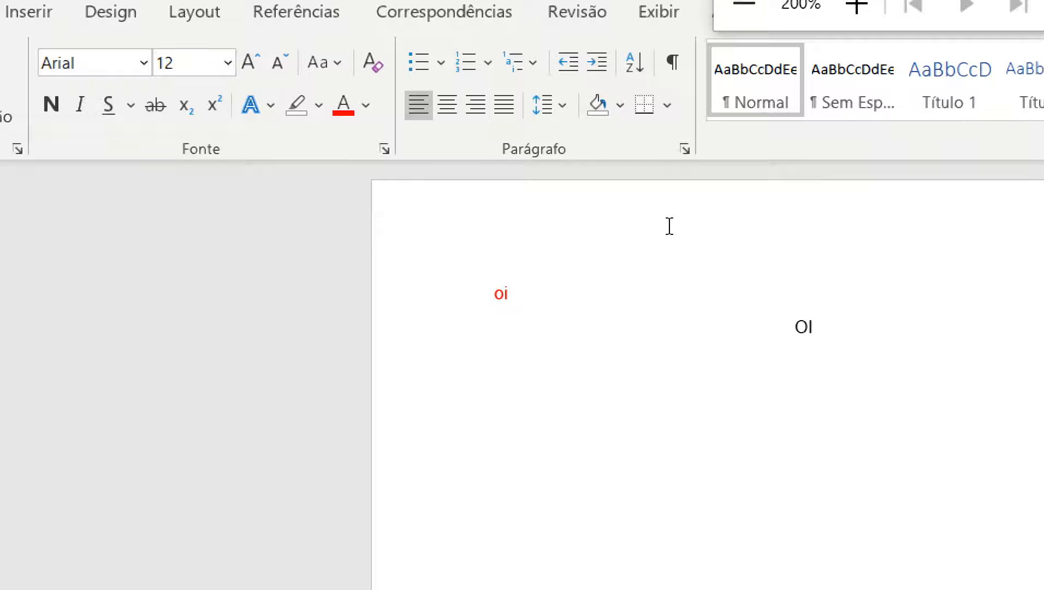
pyautogui.click(469, 108)
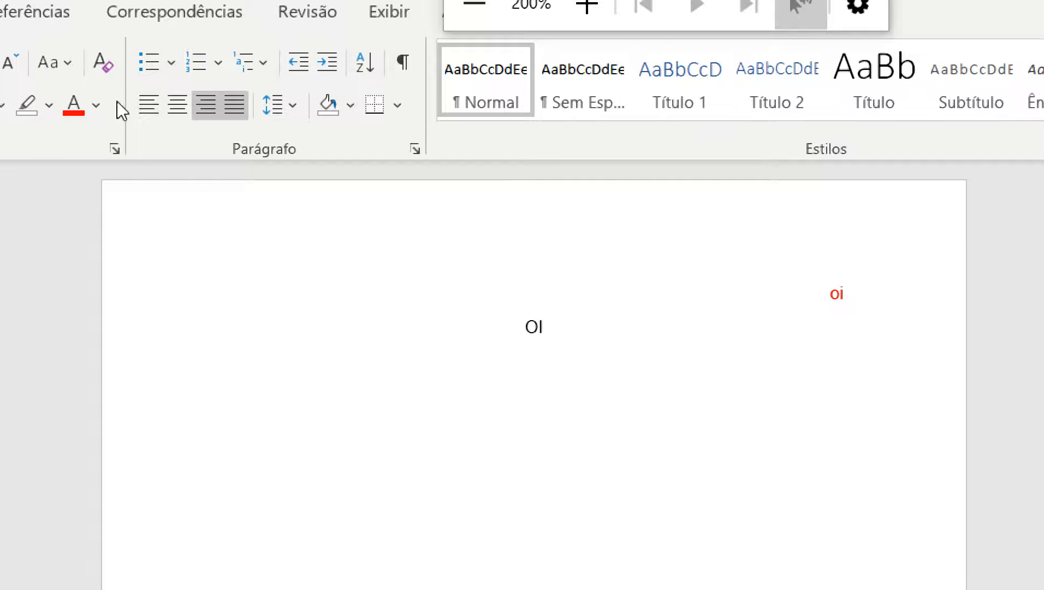
pyautogui.click(229, 102)
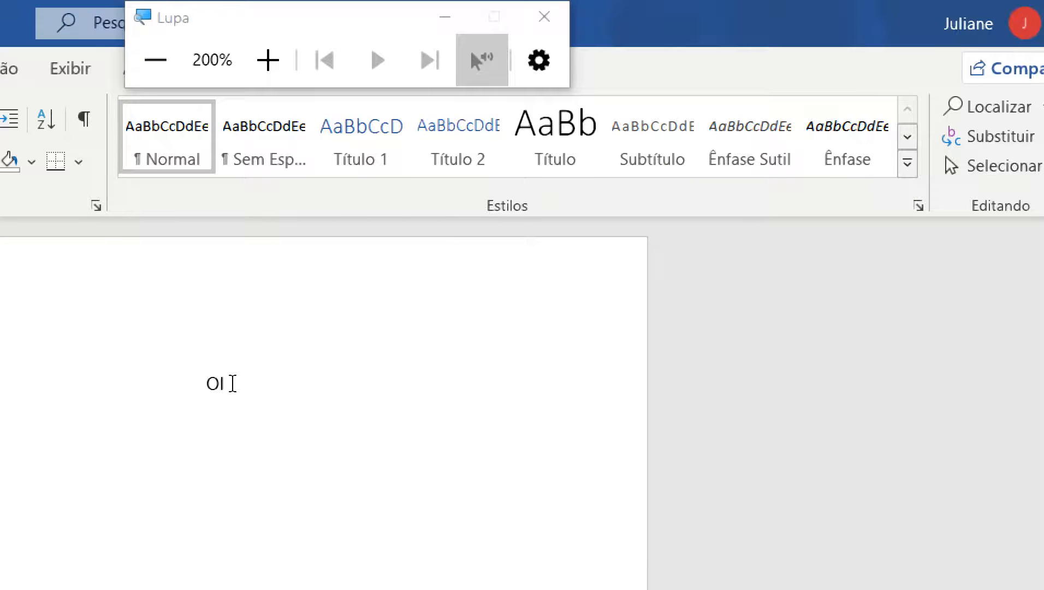
# Step: Search the document for "Oi" and go to the next match, on the second line
pyautogui.moveTo(232, 382); pyautogui.dragTo(187, 380)
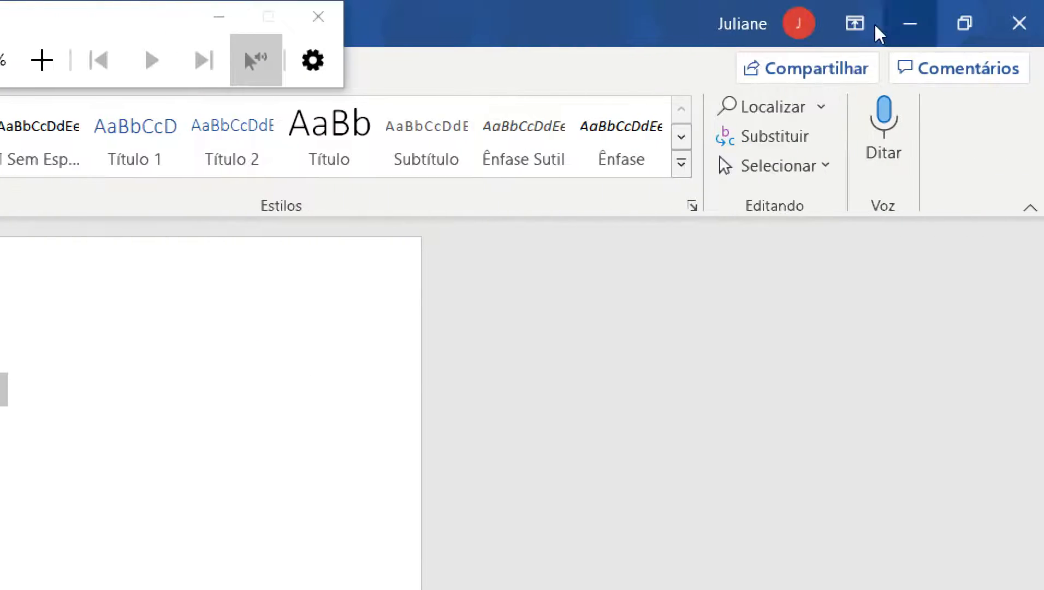
pyautogui.click(823, 107)
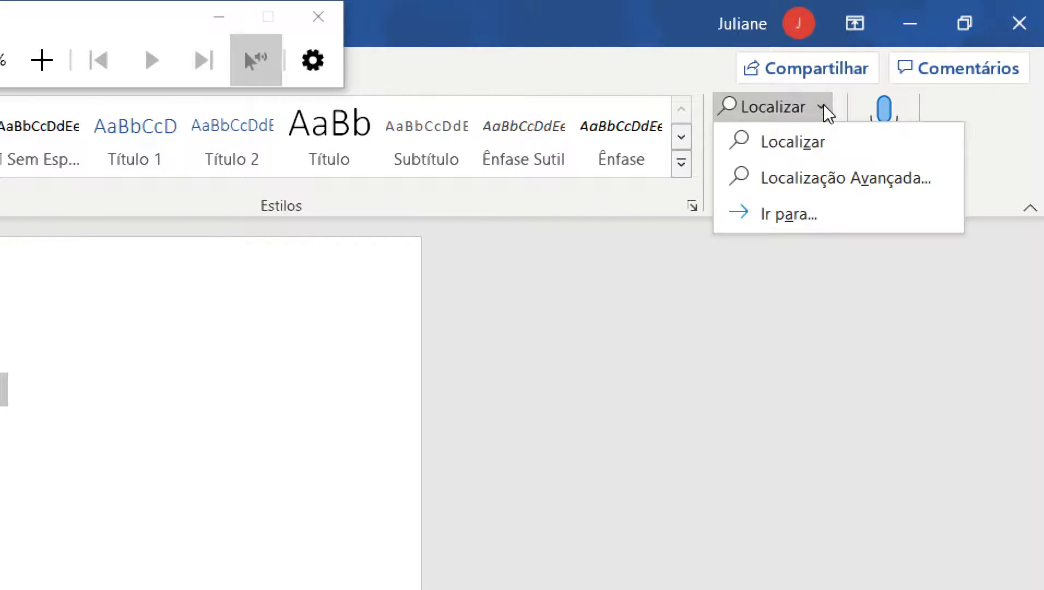
pyautogui.click(804, 144)
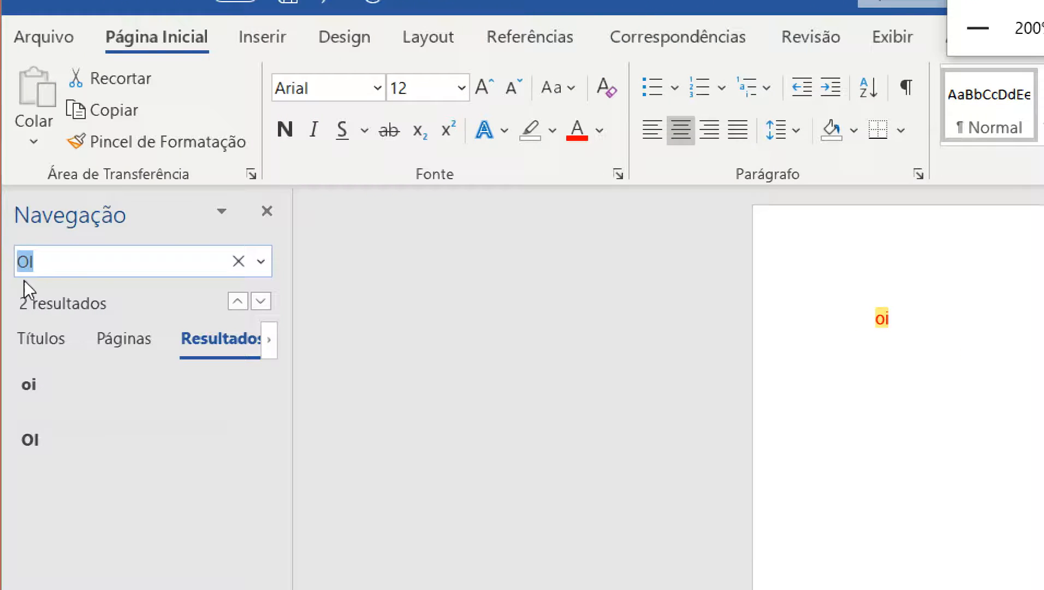
pyautogui.click(66, 265)
pyautogui.press('BackSpace')
pyautogui.write('i')
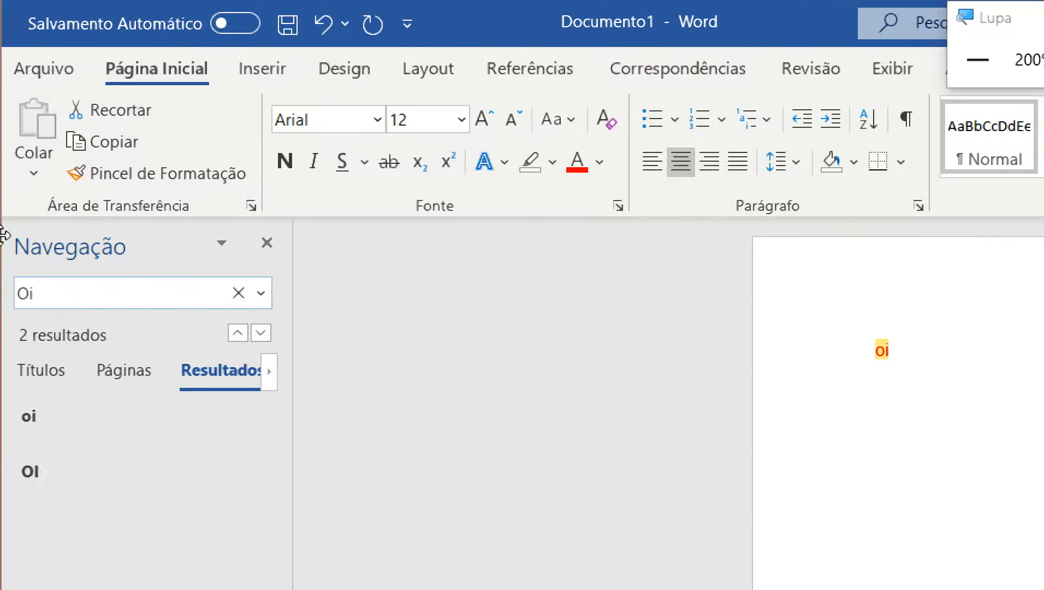
pyautogui.click(264, 335)
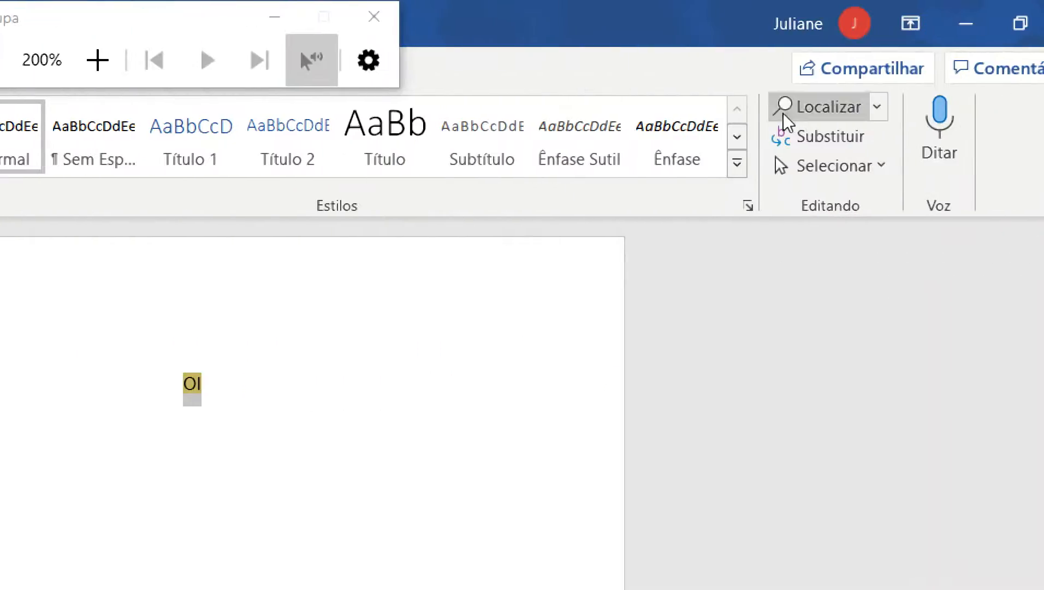
# Step: Set up a replacement of "OI" with "Tchau" and replace only the occurrence on the first line
pyautogui.click(799, 142)
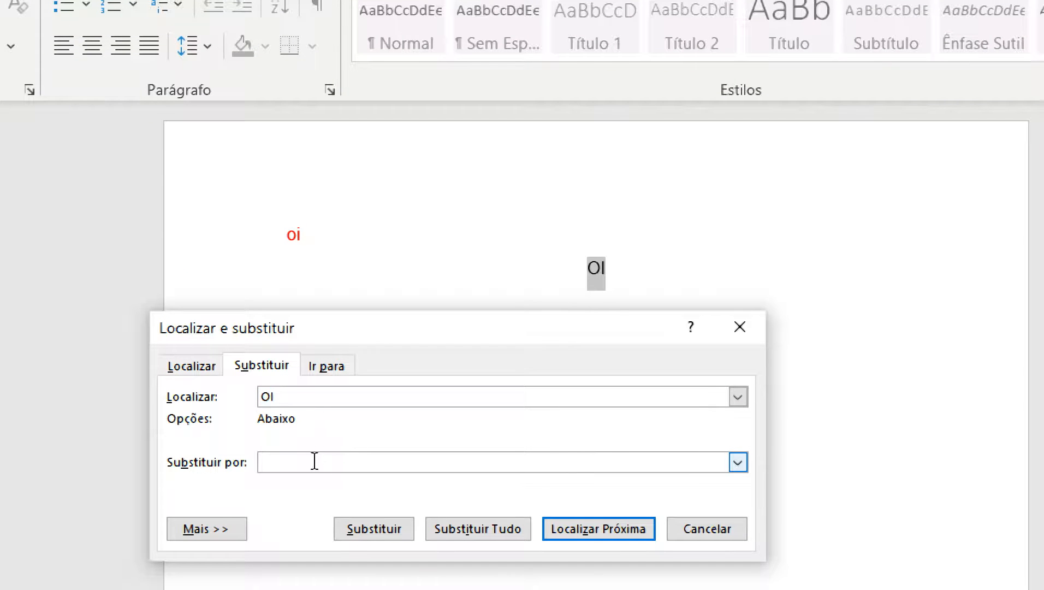
pyautogui.write('Y')
pyautogui.press('BackSpace')
pyautogui.write('Tchay')
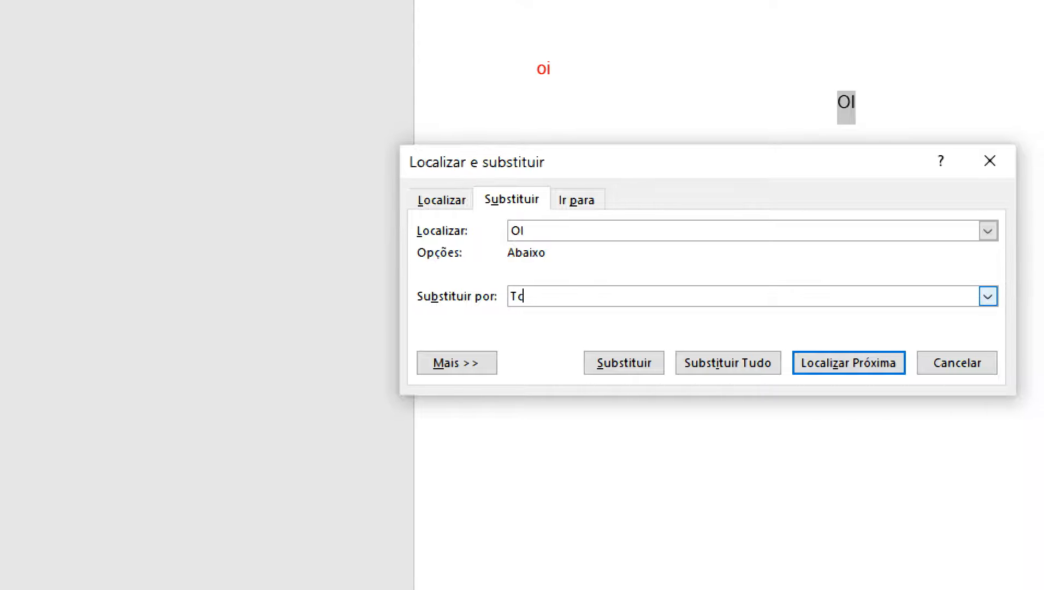
pyautogui.press('BackSpace')
pyautogui.write('u')
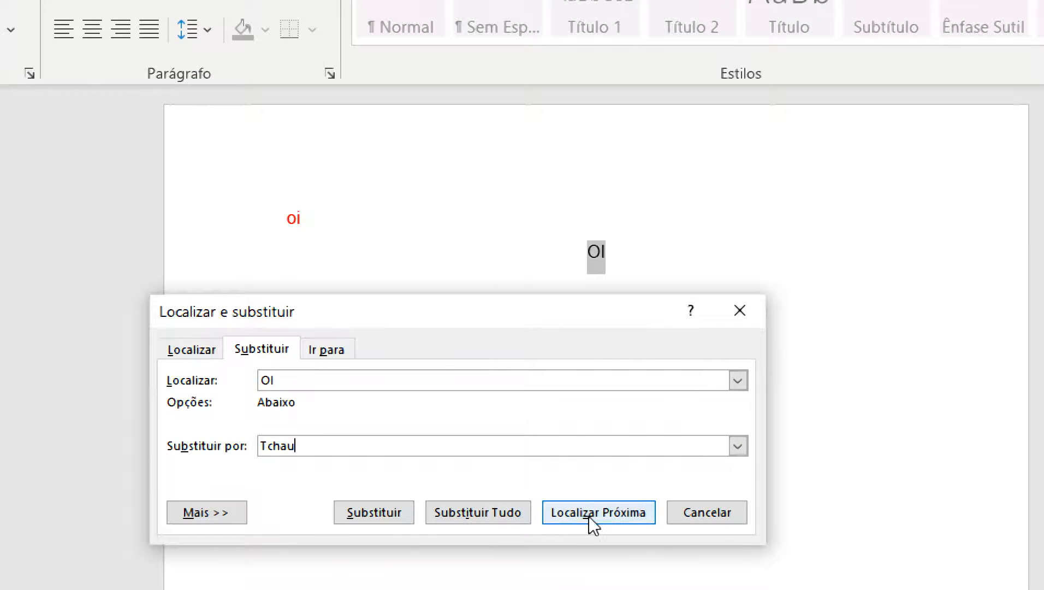
pyautogui.click(592, 523)
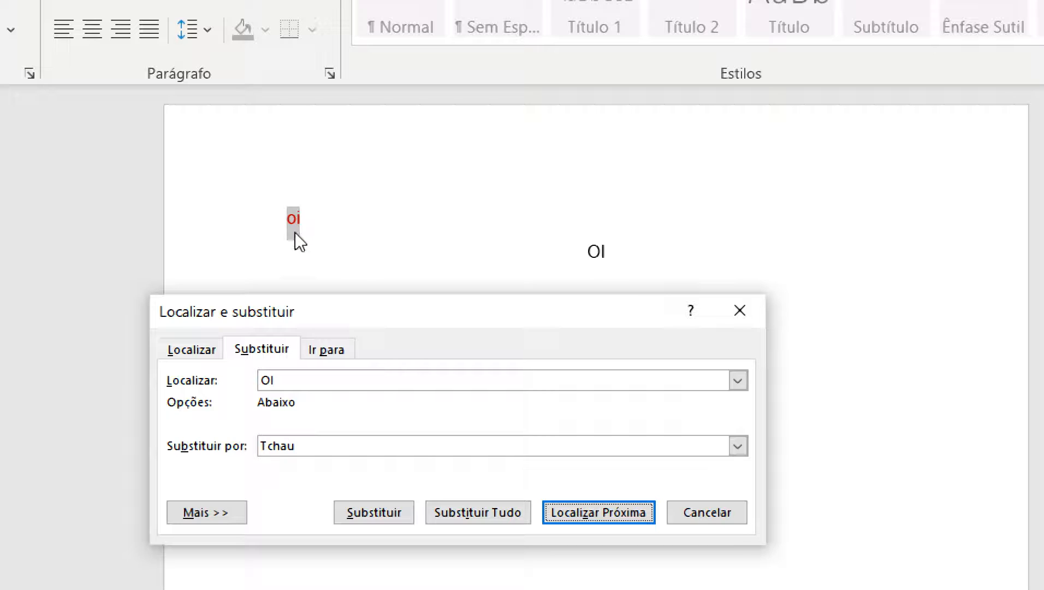
pyautogui.click(393, 505)
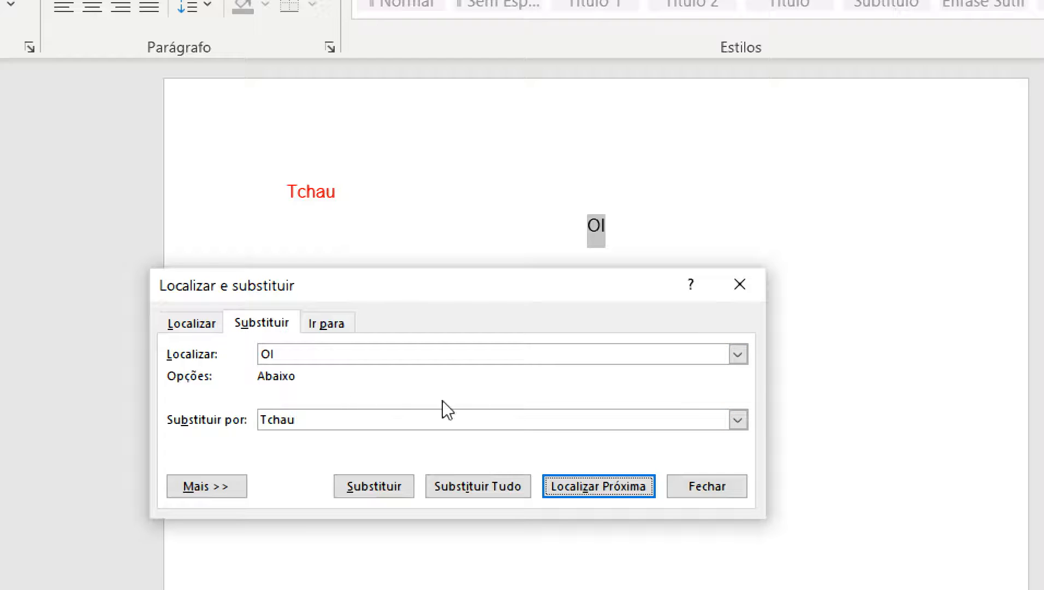
# Step: Replace all remaining occurrences of "OI" with "Tchau", continuing from the document's start, and close Find and Replace
pyautogui.click(515, 490)
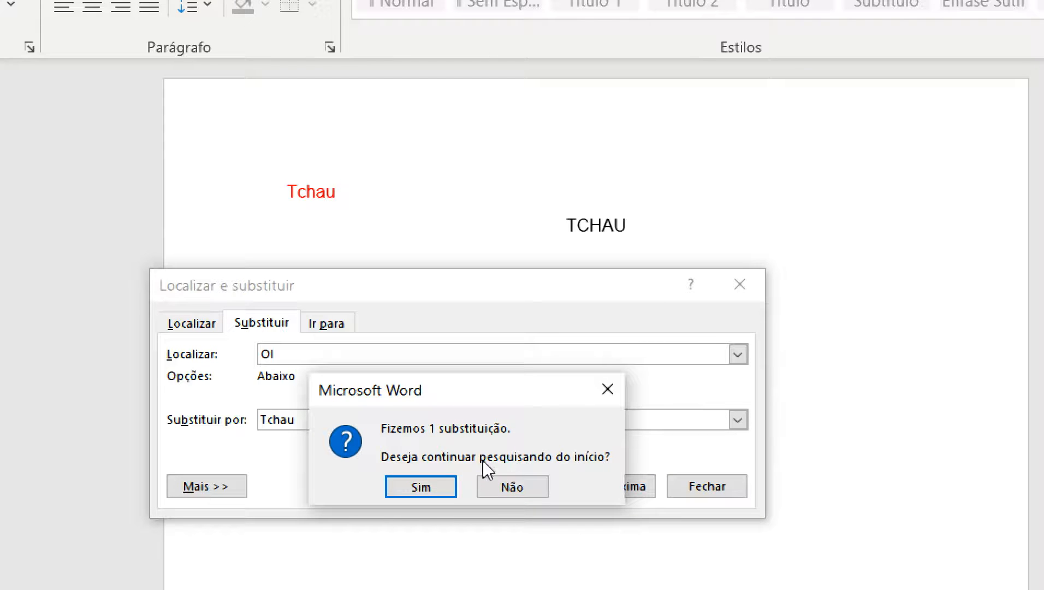
pyautogui.click(428, 484)
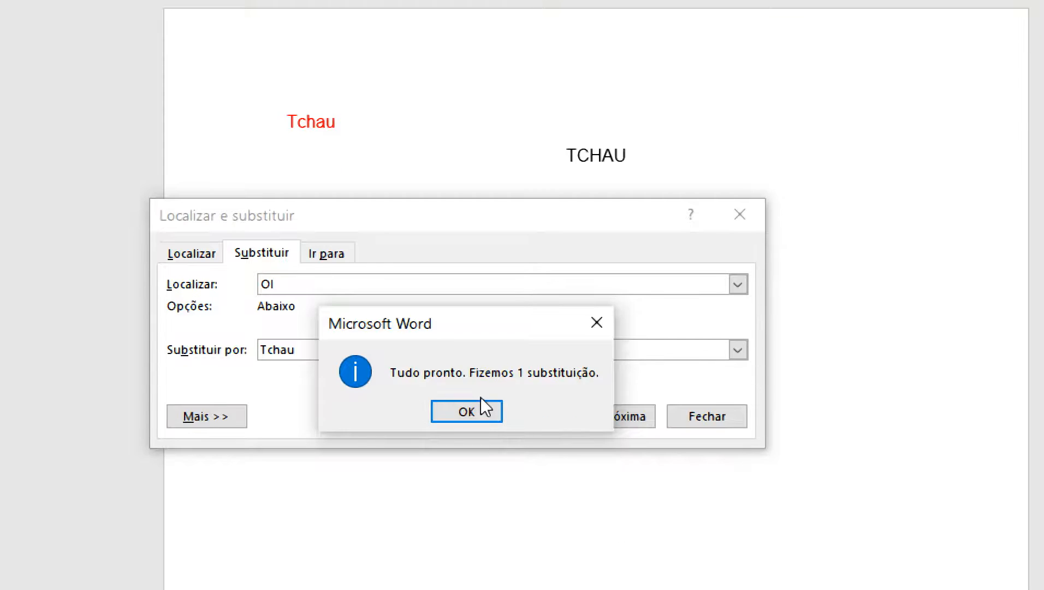
pyautogui.click(481, 473)
pyautogui.click(740, 214)
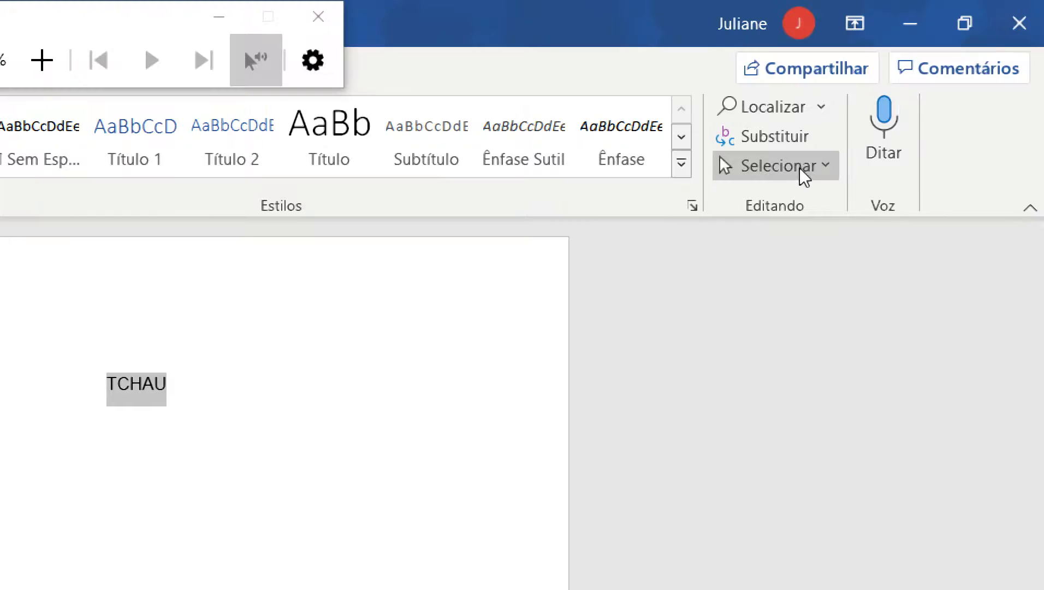
# Step: View the text selection options, the insertion commands and the shapes gallery without choosing anything
pyautogui.click(909, 56)
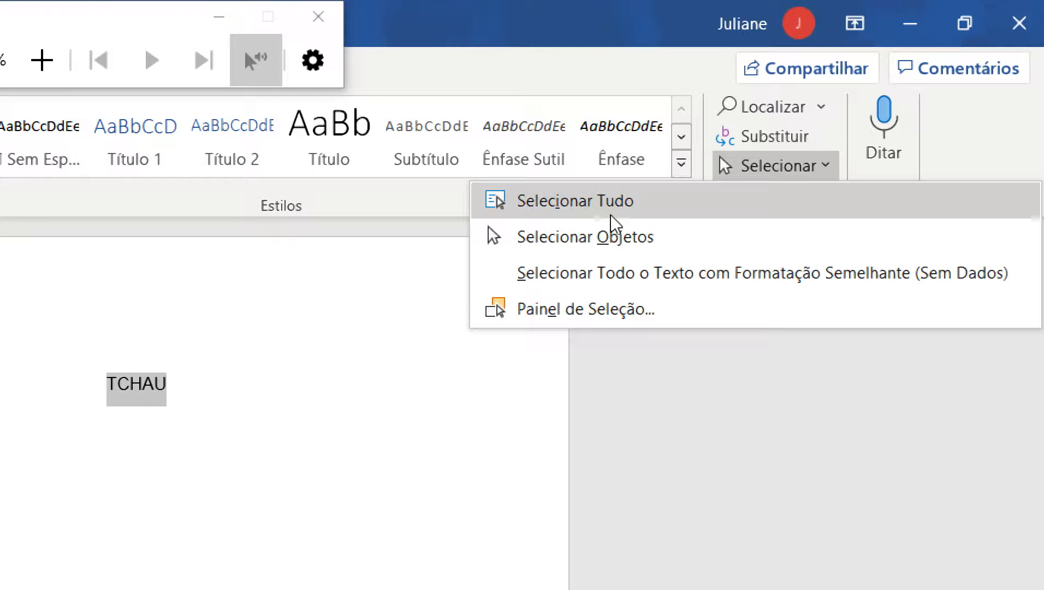
pyautogui.click(686, 392)
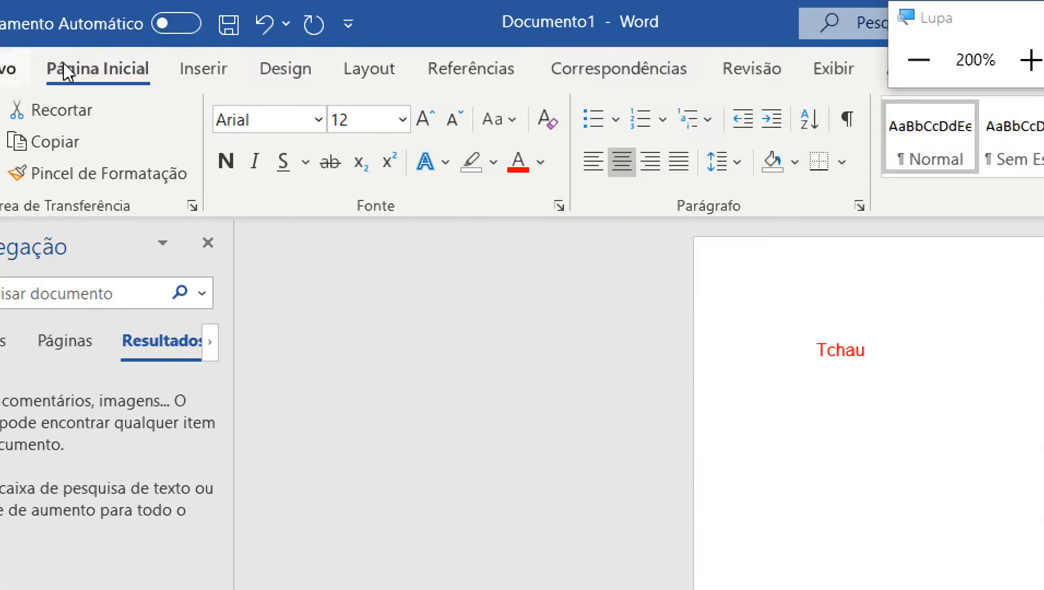
pyautogui.click(213, 73)
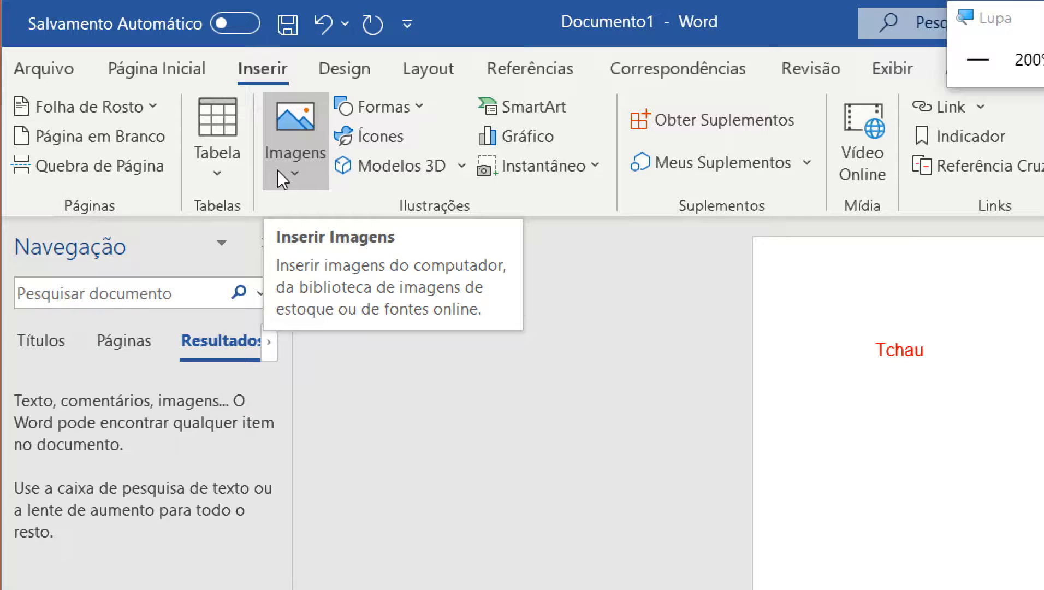
pyautogui.click(416, 108)
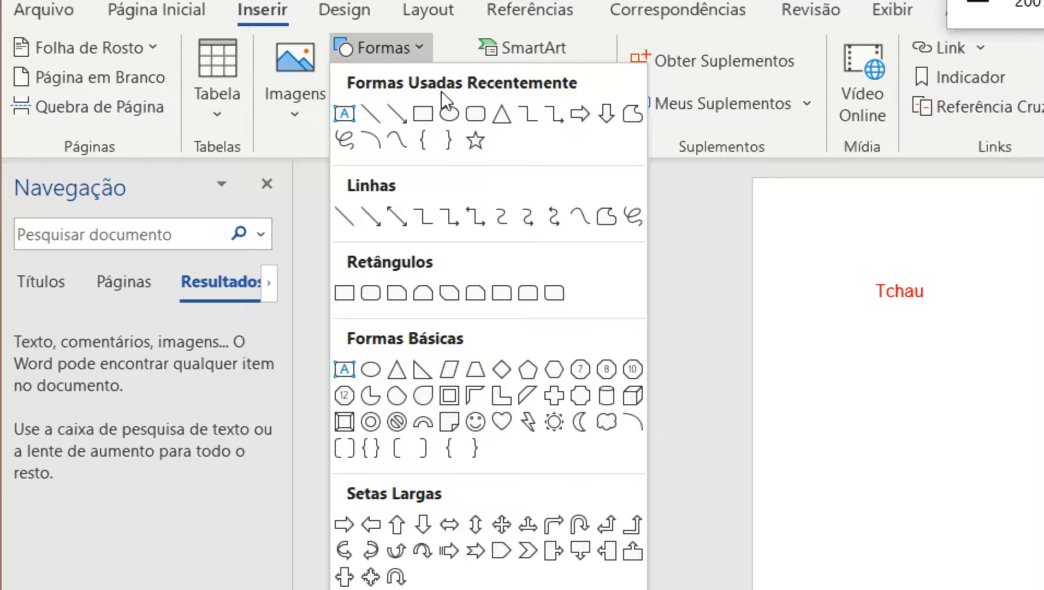
pyautogui.click(705, 310)
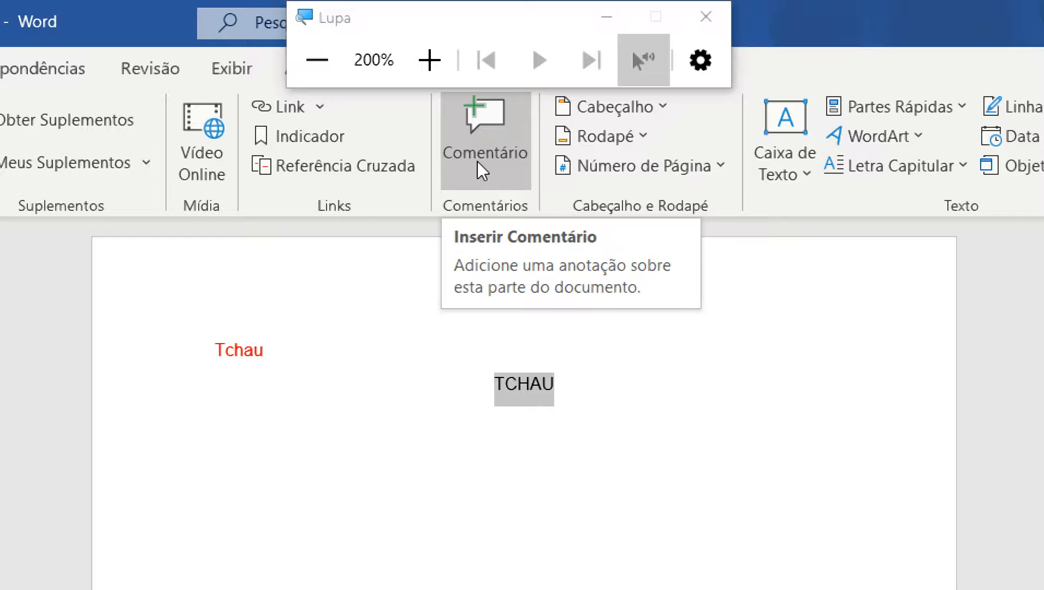
# Step: View the built-in header designs without inserting one, and examine the document design and page layout commands
pyautogui.click(663, 107)
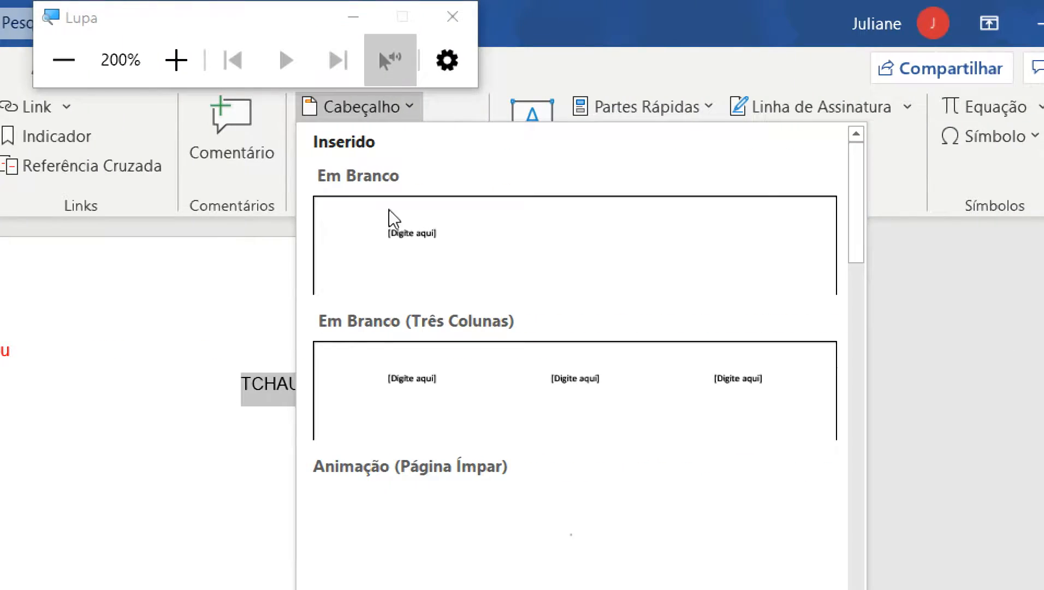
pyautogui.click(222, 286)
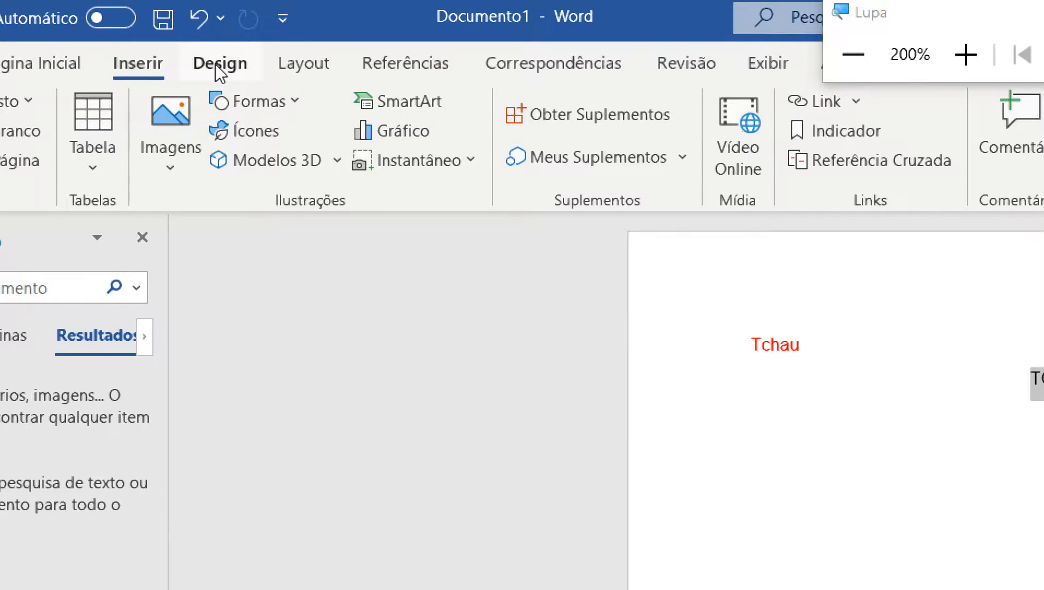
pyautogui.click(219, 72)
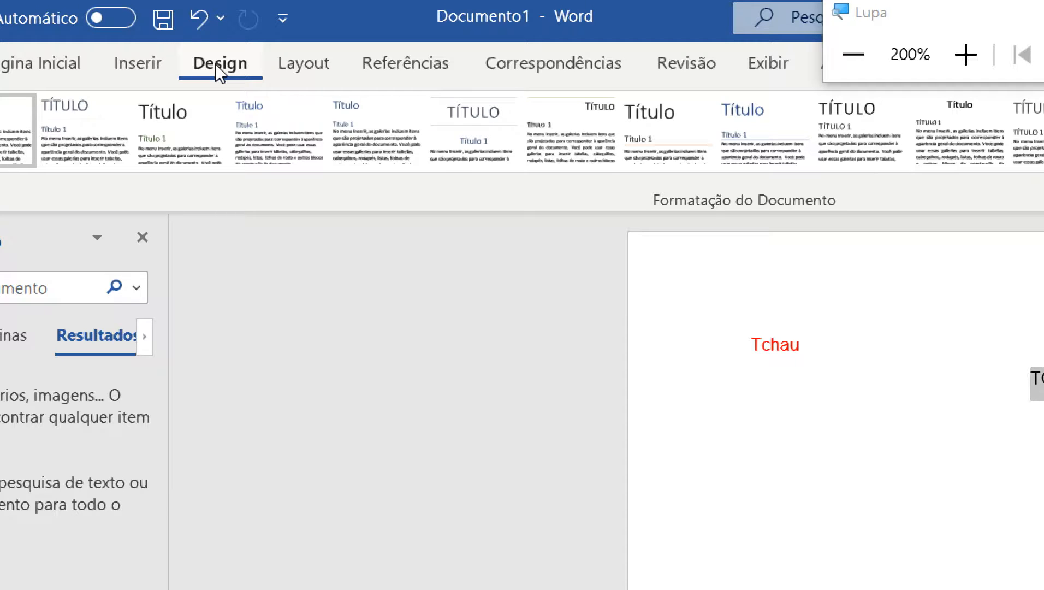
pyautogui.click(312, 70)
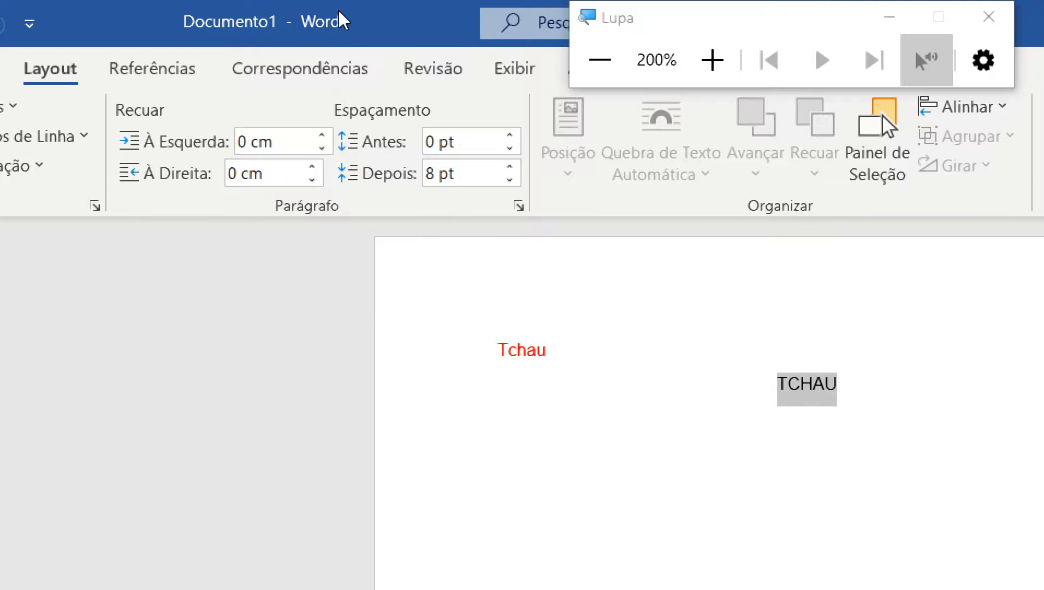
# Step: Insert an endnote at the second line's TCHAU with the text "Oi"
pyautogui.click(159, 76)
pyautogui.hotkey('ctrl', 'f')
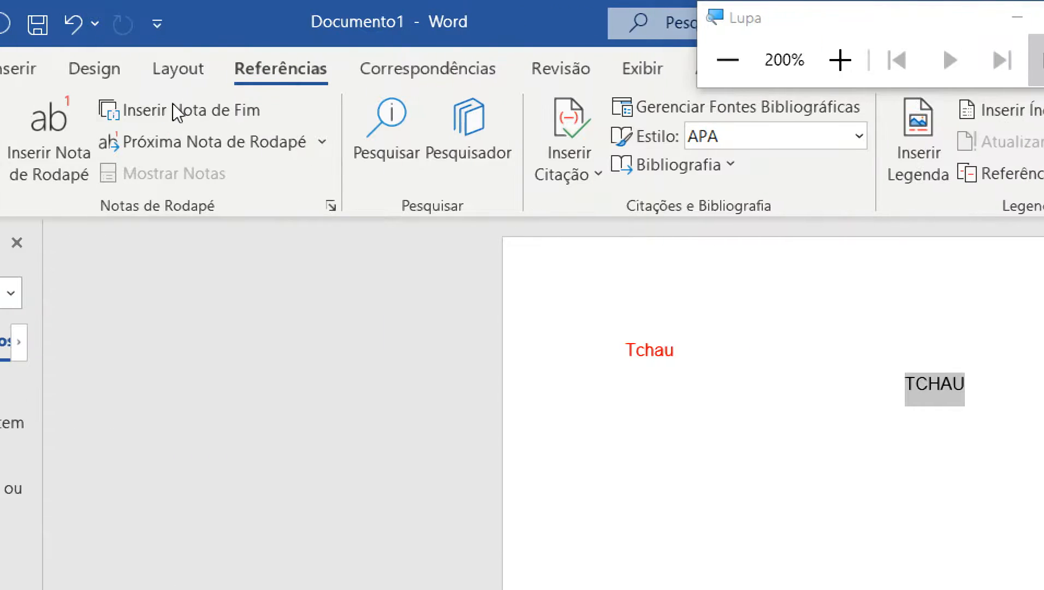
pyautogui.click(297, 109)
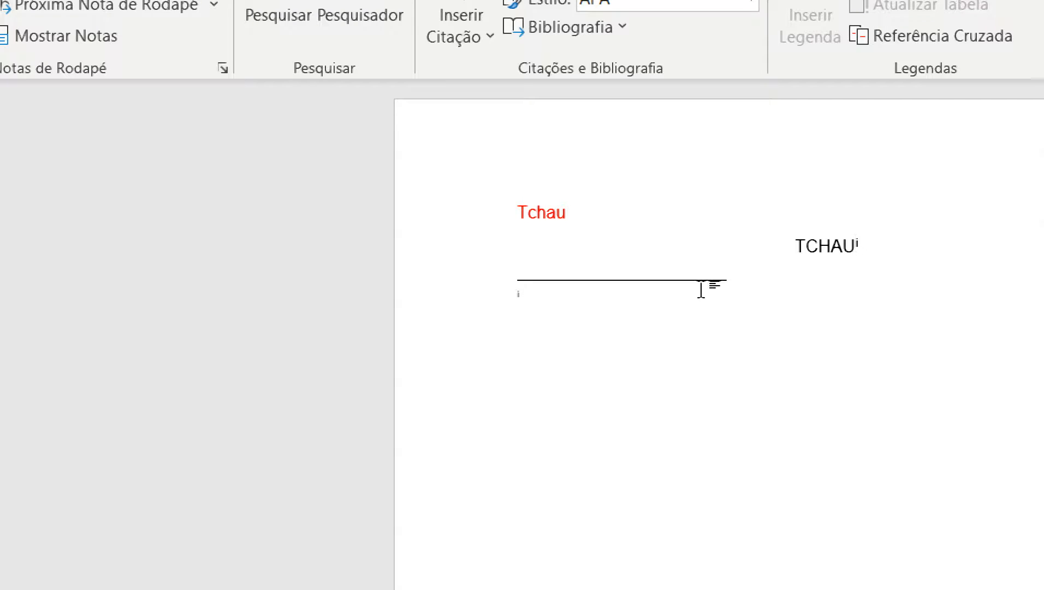
pyautogui.write('oi')
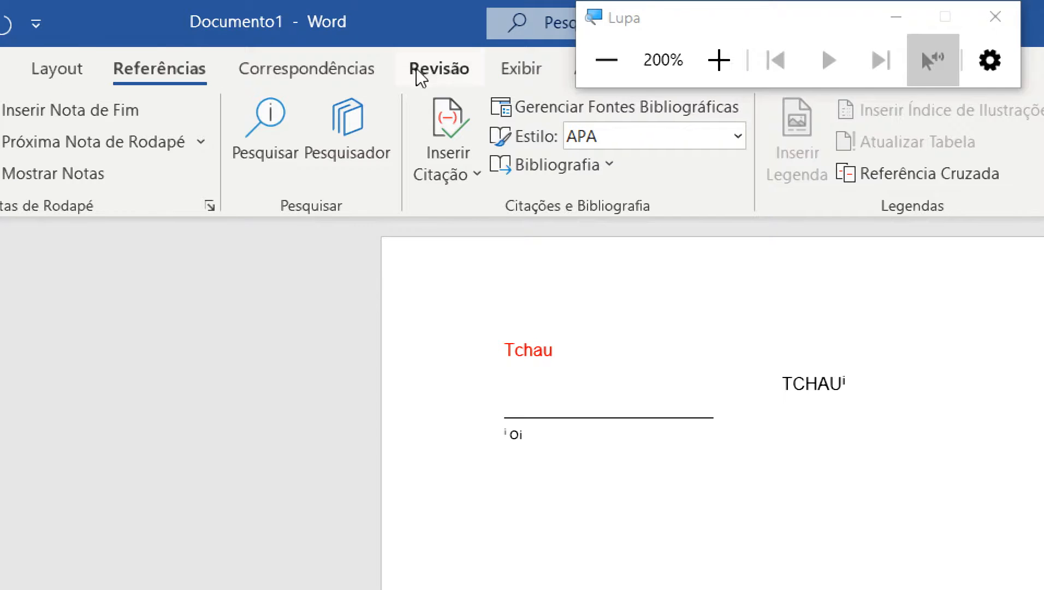
# Step: Examine the mail merge, document review and view commands
pyautogui.click(369, 75)
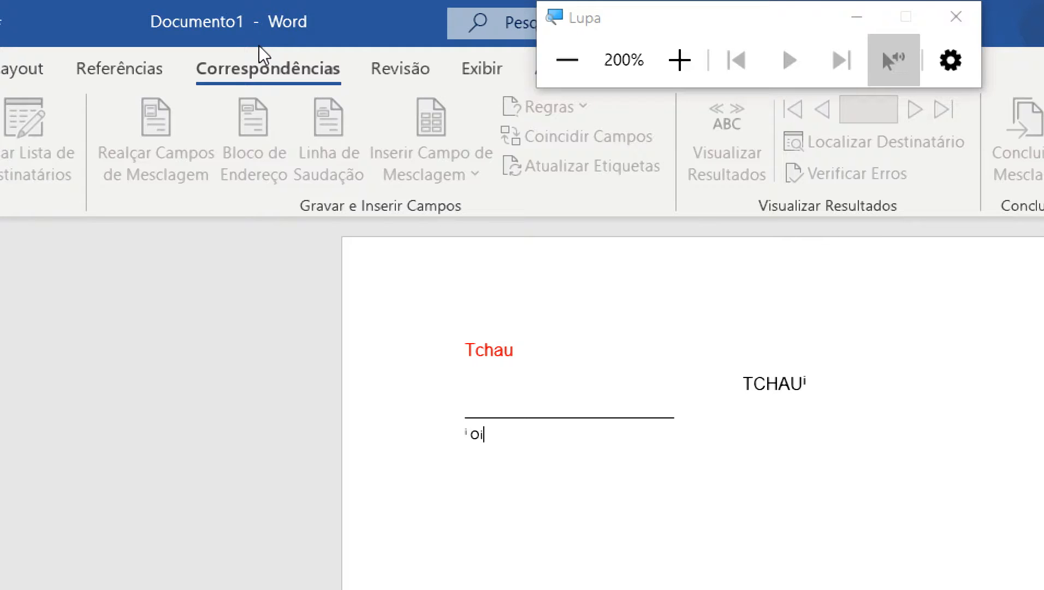
pyautogui.click(431, 74)
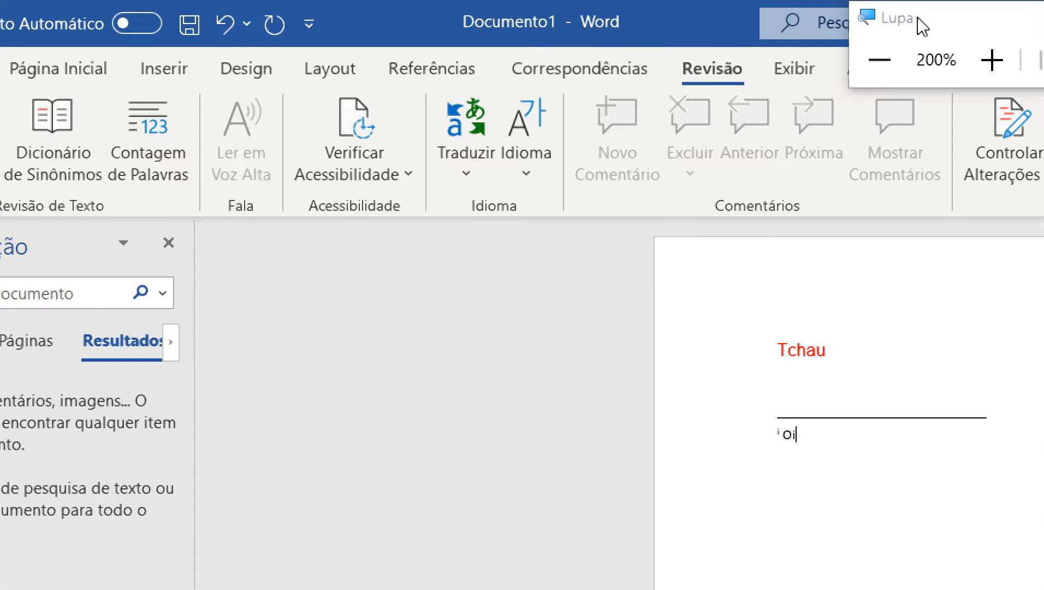
pyautogui.click(789, 73)
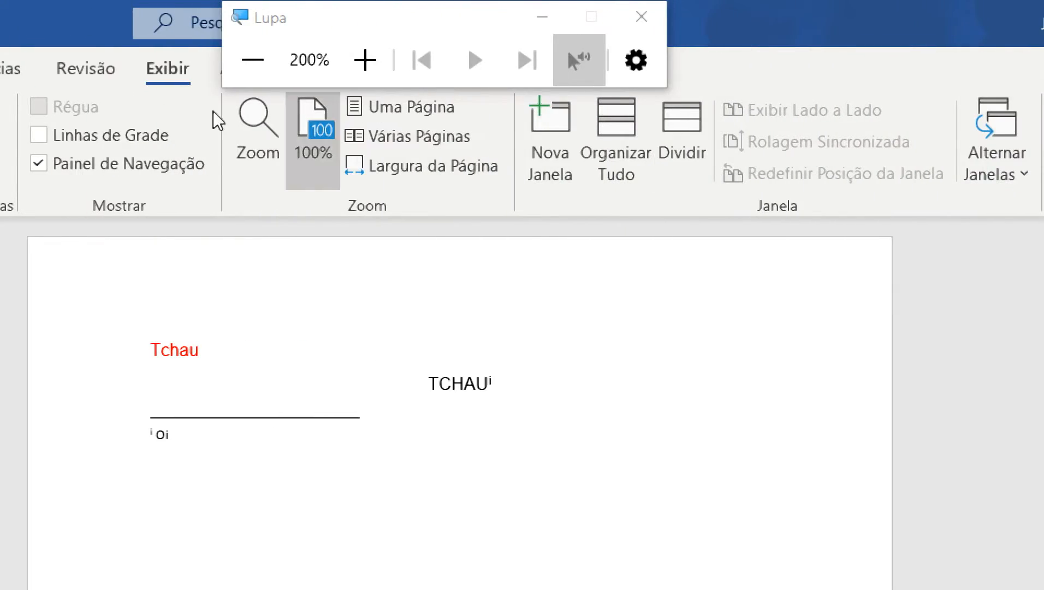
# Step: Reduce the Magnifier to 100% and close the Navigation pane
pyautogui.click(252, 59)
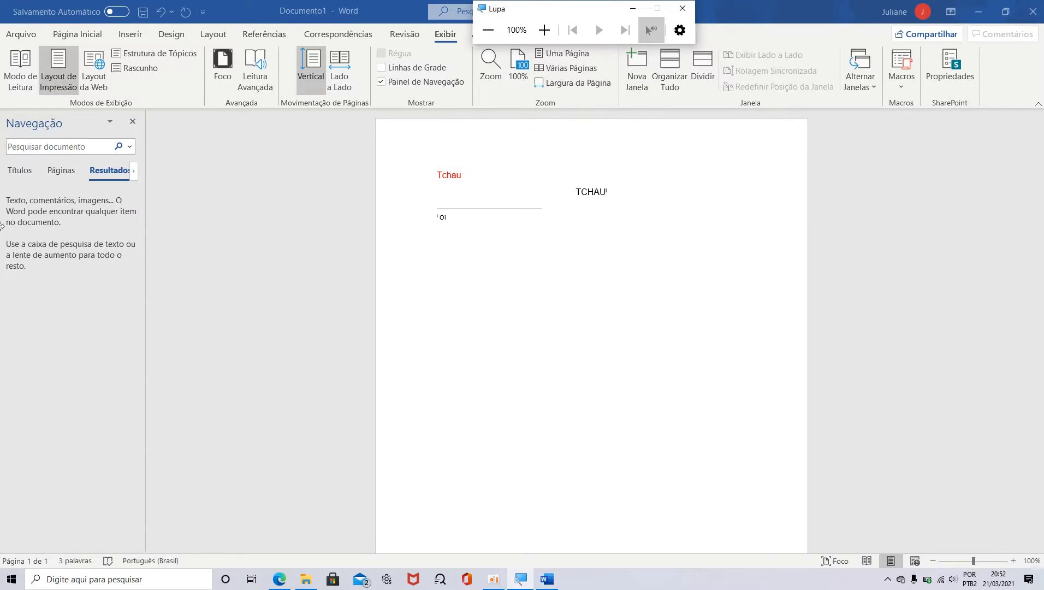
pyautogui.click(135, 122)
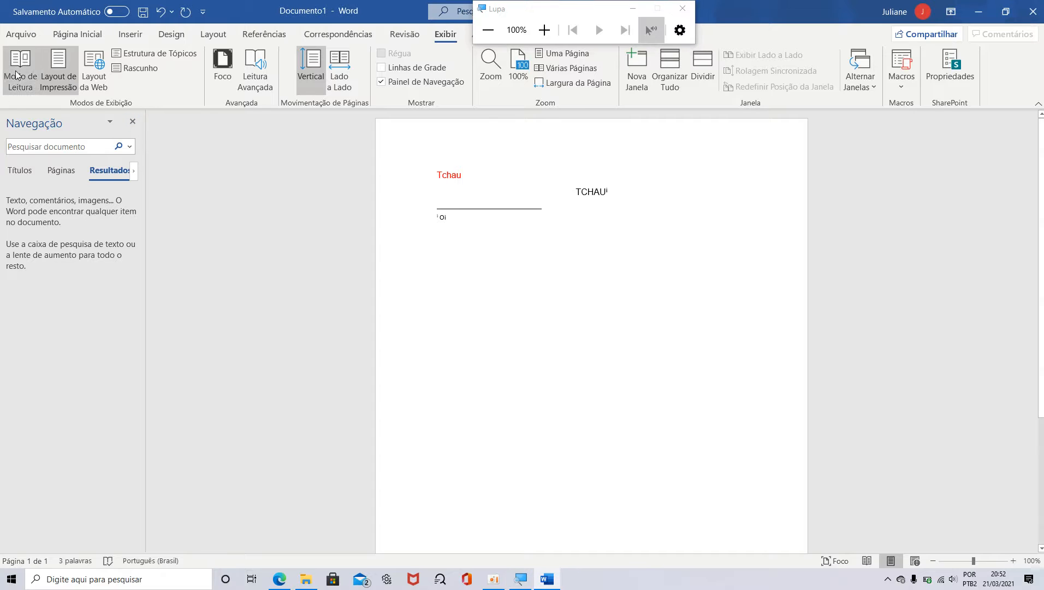
pyautogui.click(132, 123)
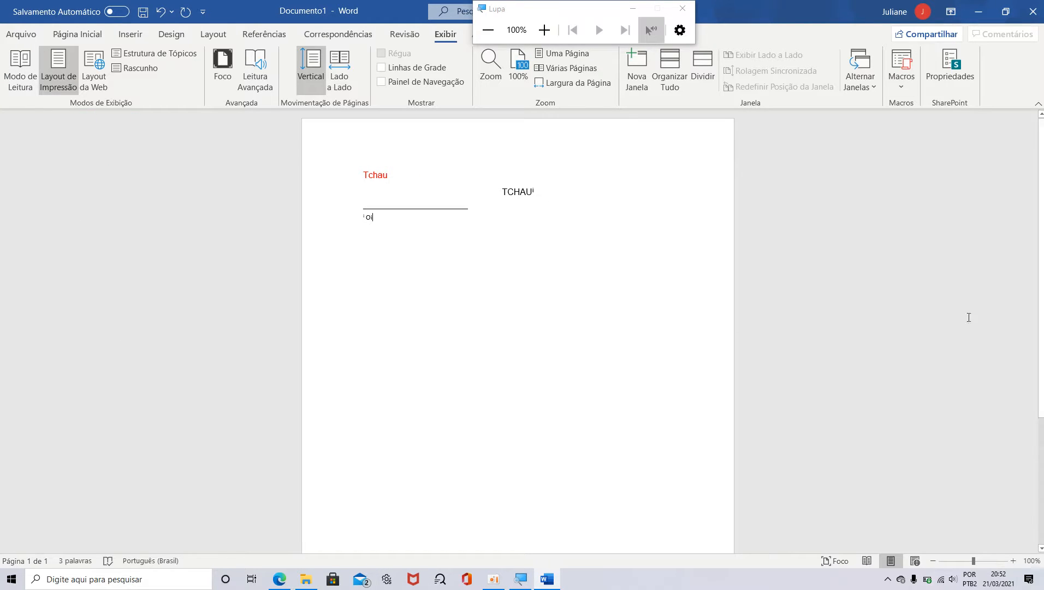
# Step: Review the home, insert, reference and file commands once more without applying any
pyautogui.click(66, 36)
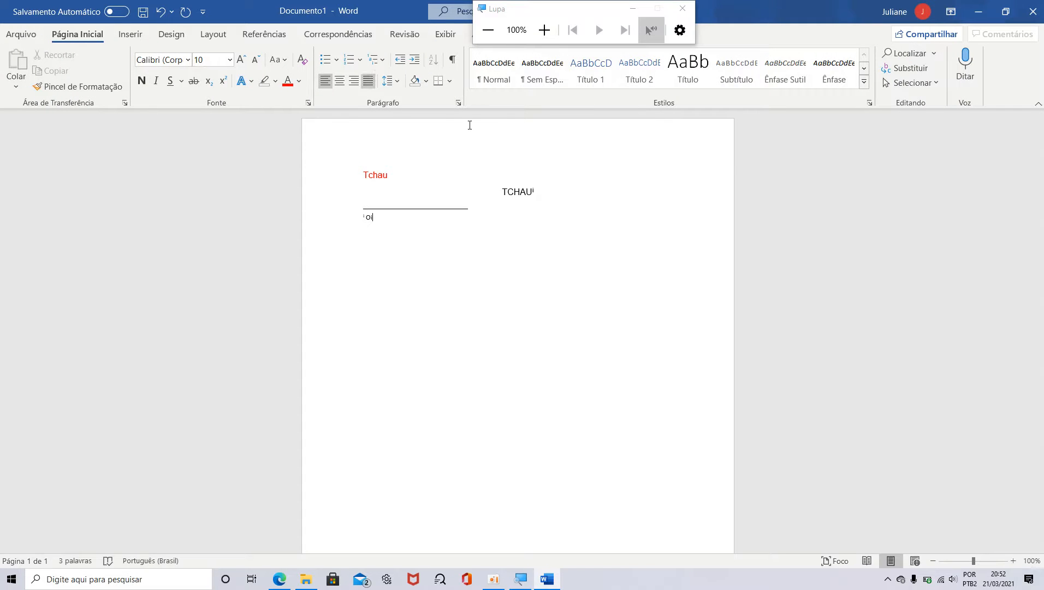
pyautogui.click(129, 41)
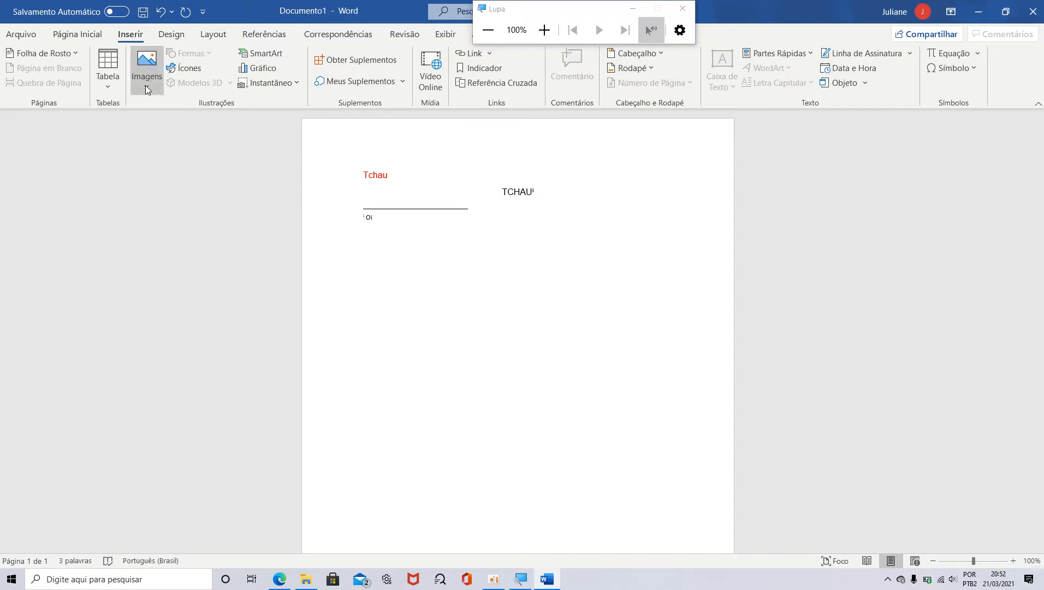
pyautogui.click(273, 37)
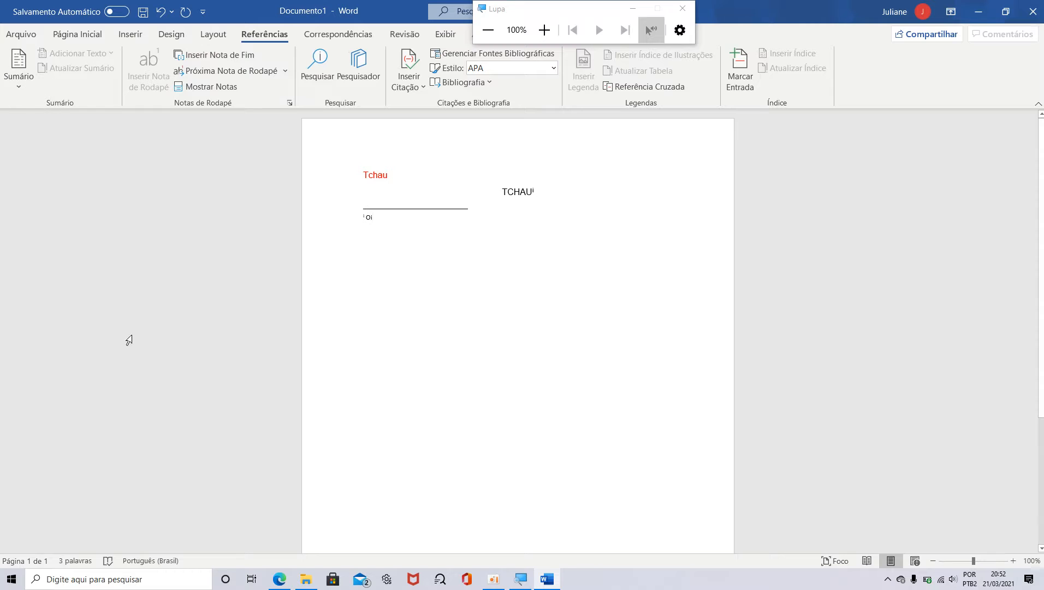
pyautogui.click(30, 41)
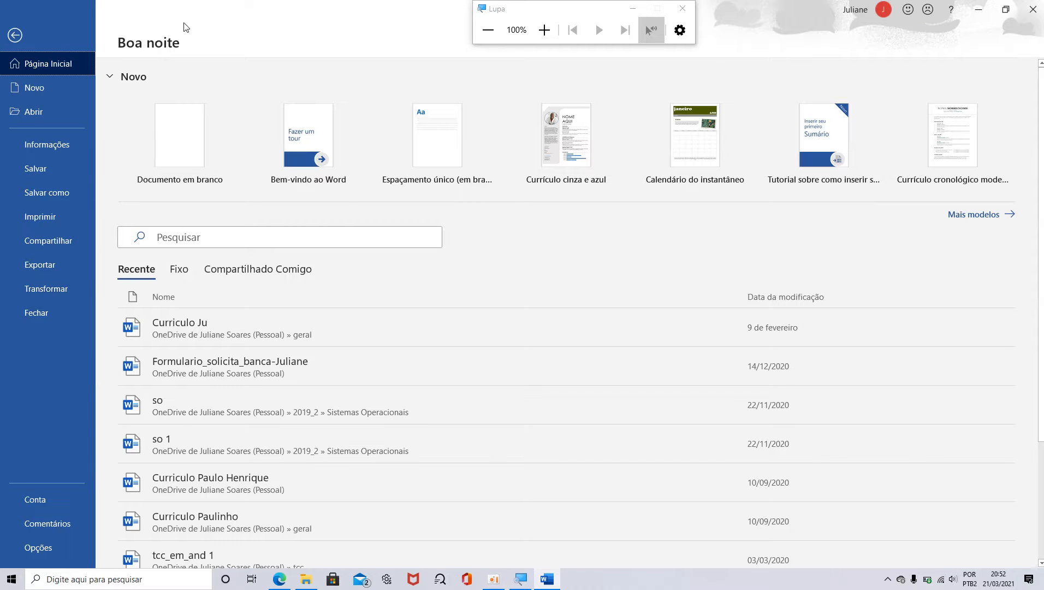
# Step: Create a new blank document and dismiss its product activation notice
pyautogui.click(188, 131)
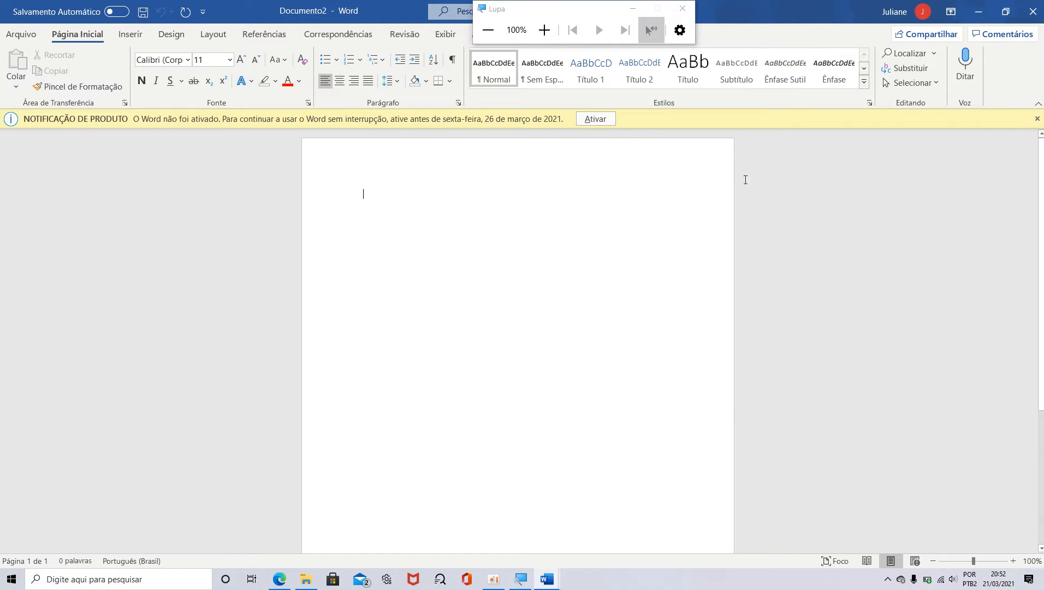
pyautogui.click(545, 30)
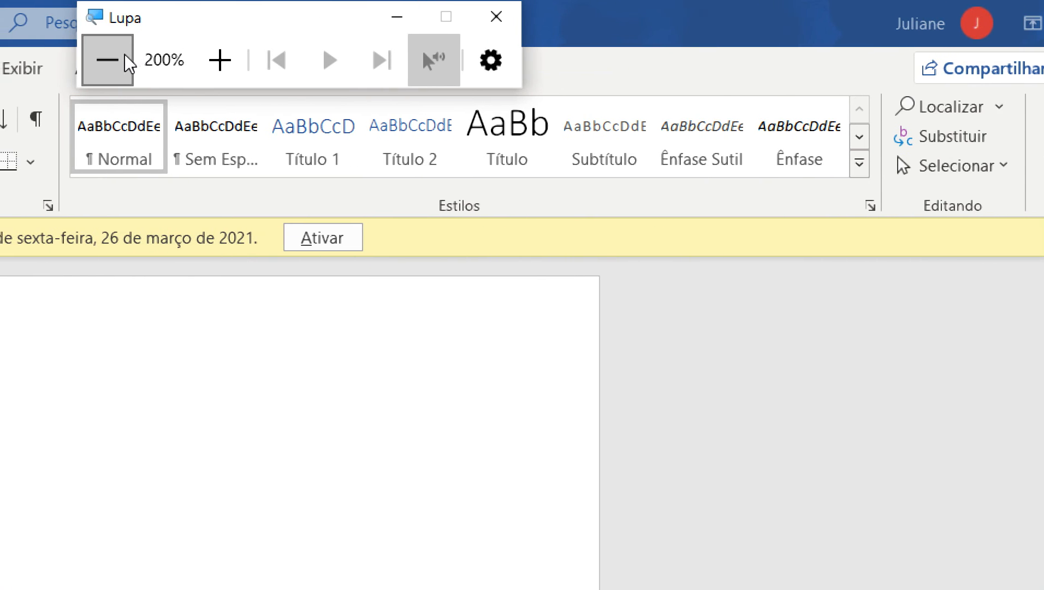
pyautogui.click(10, 60)
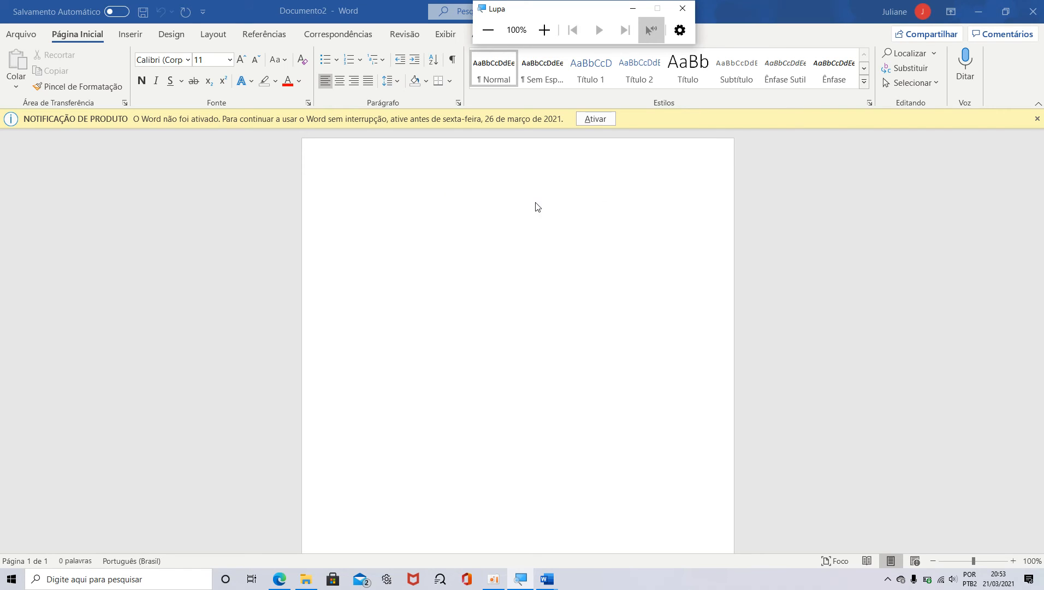
pyautogui.click(1039, 121)
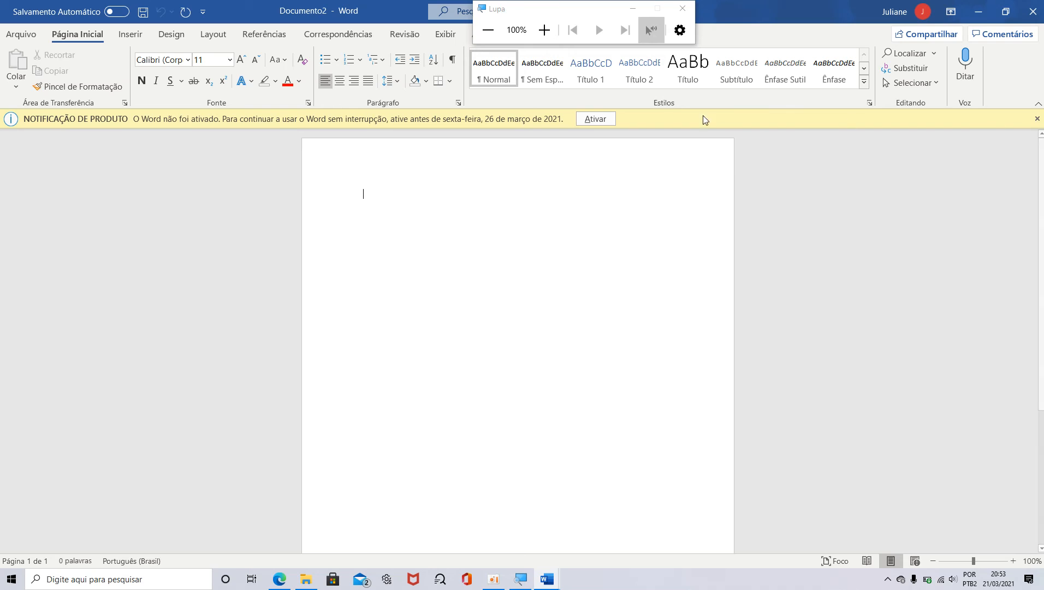
pyautogui.click(1036, 118)
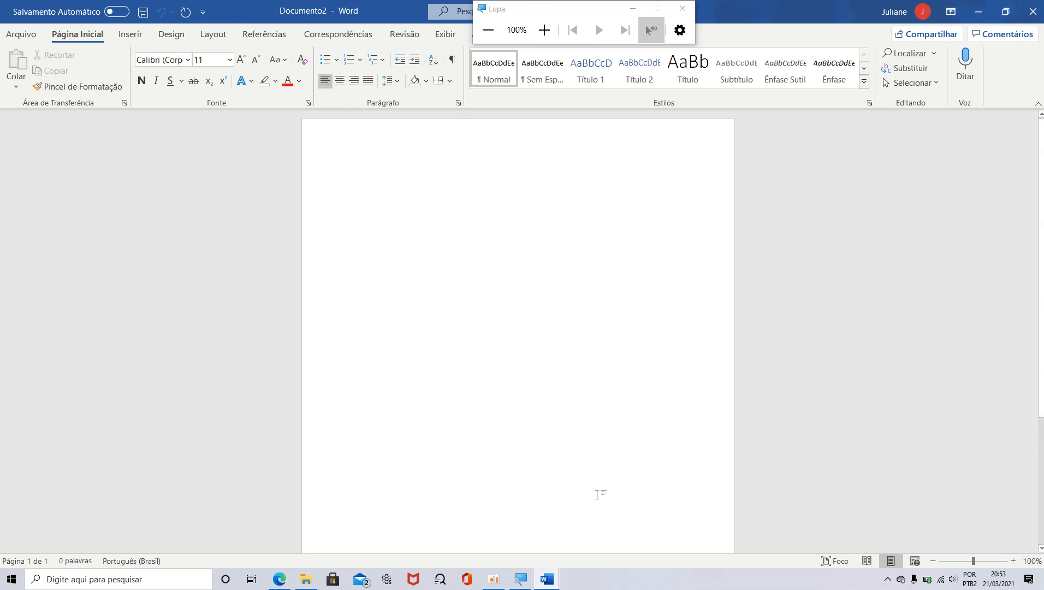
pyautogui.click(493, 579)
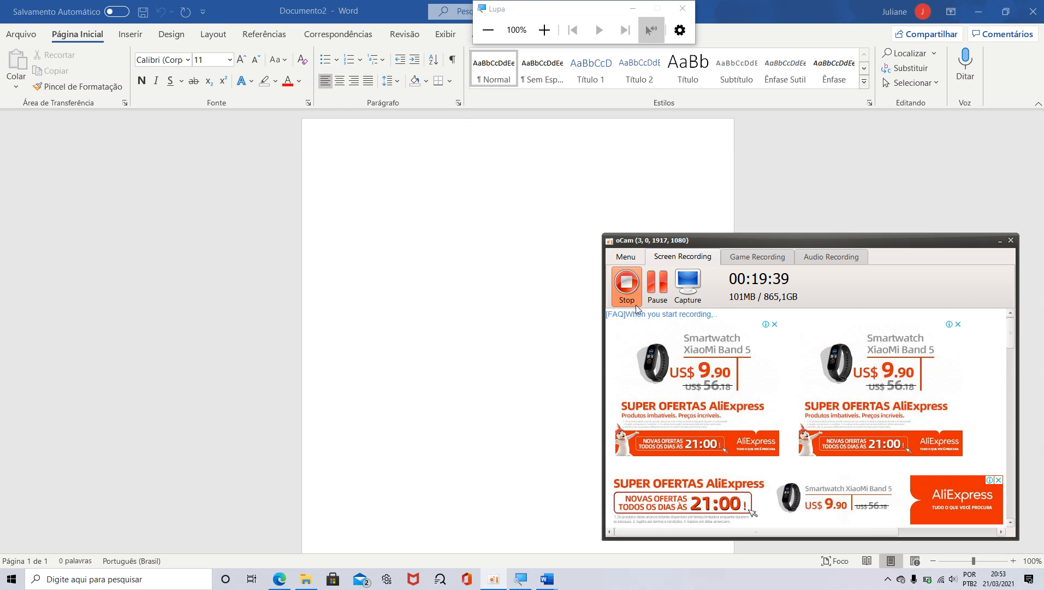